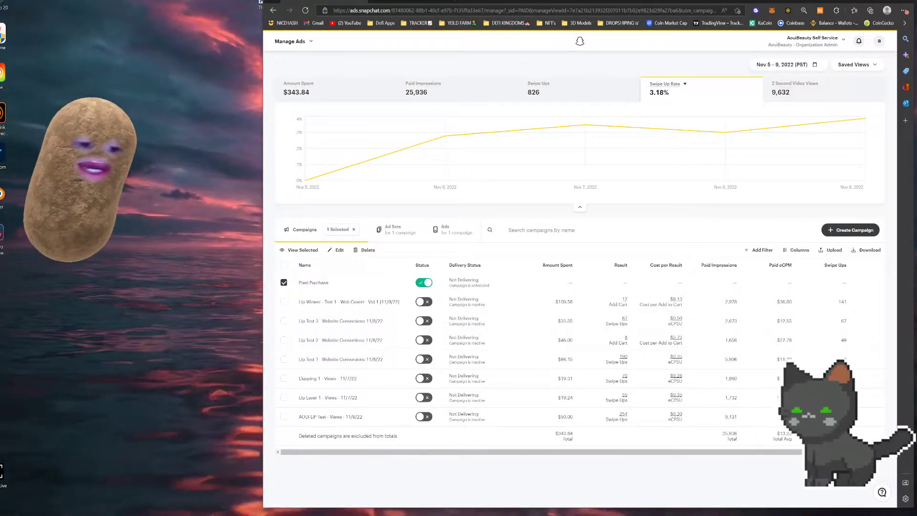
Check the date range, then list the Pixel Purchase campaign's ad sets, one at $50.00 daily
left_click(767, 65)
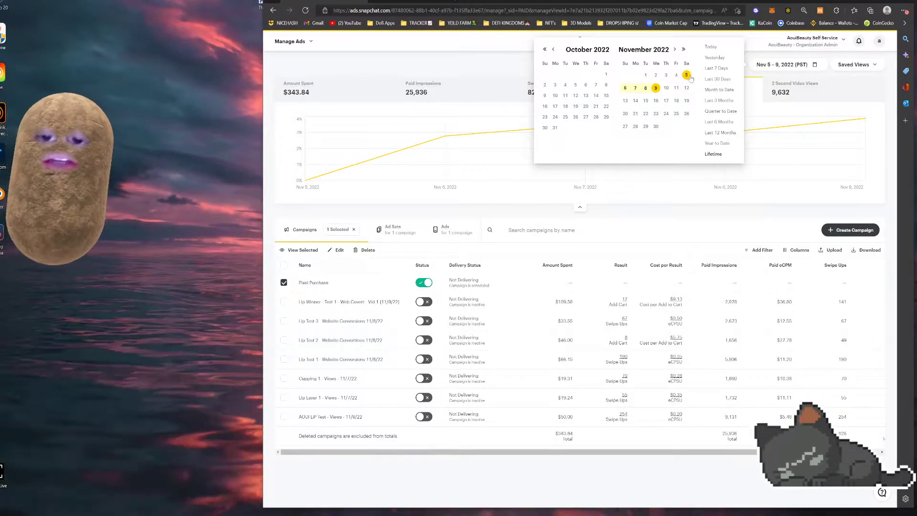
left_click(508, 75)
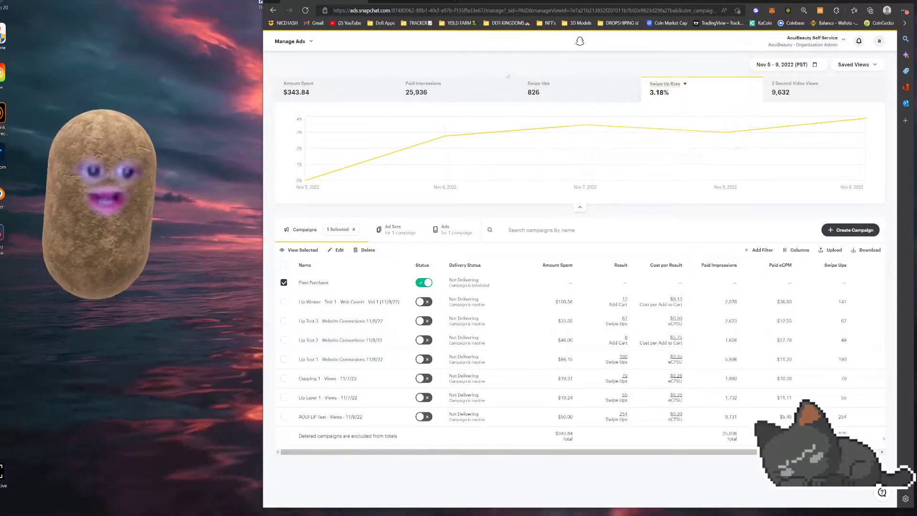
left_click(389, 242)
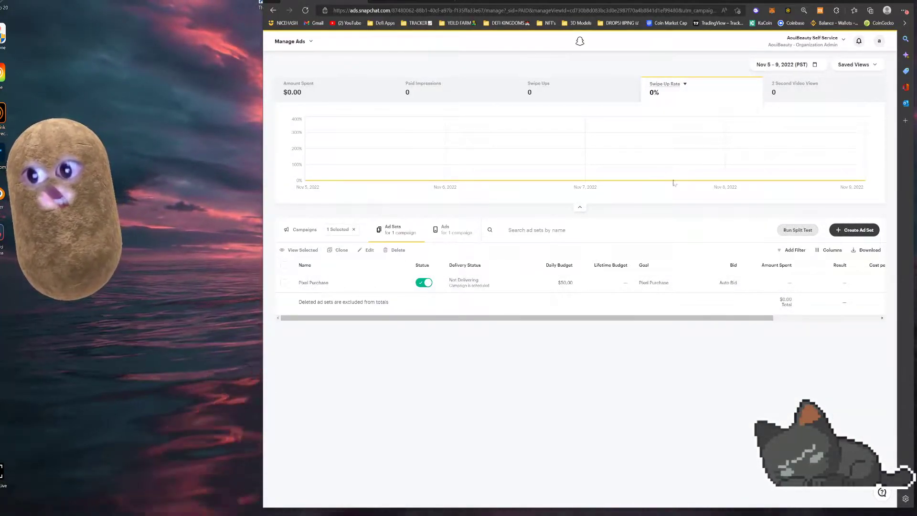
Cancel the Pixel Purchase ad set editor and clear the campaign filter to show all campaigns
scroll(669, 342, "down", 10)
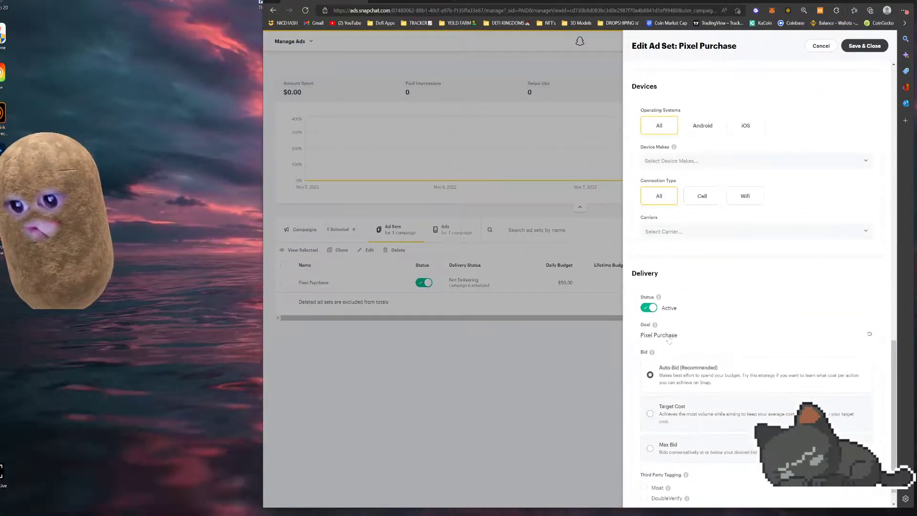
left_click(511, 349)
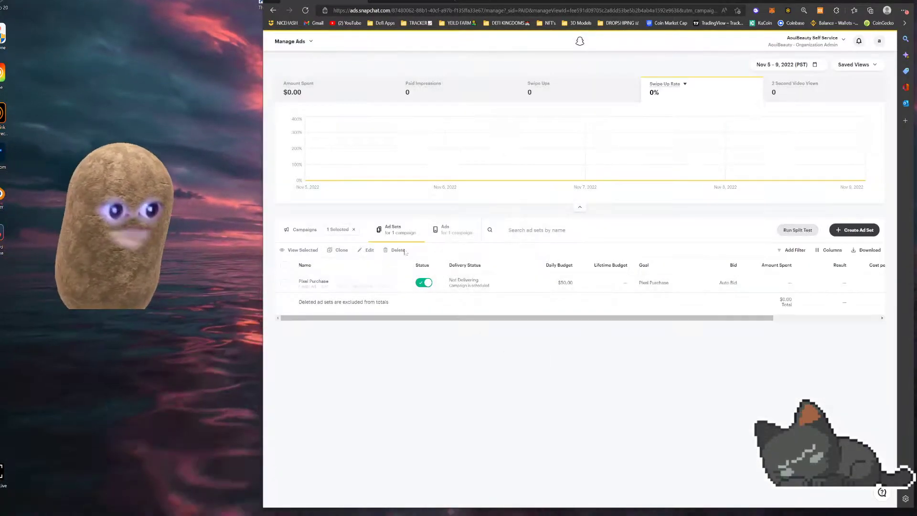
left_click(354, 230)
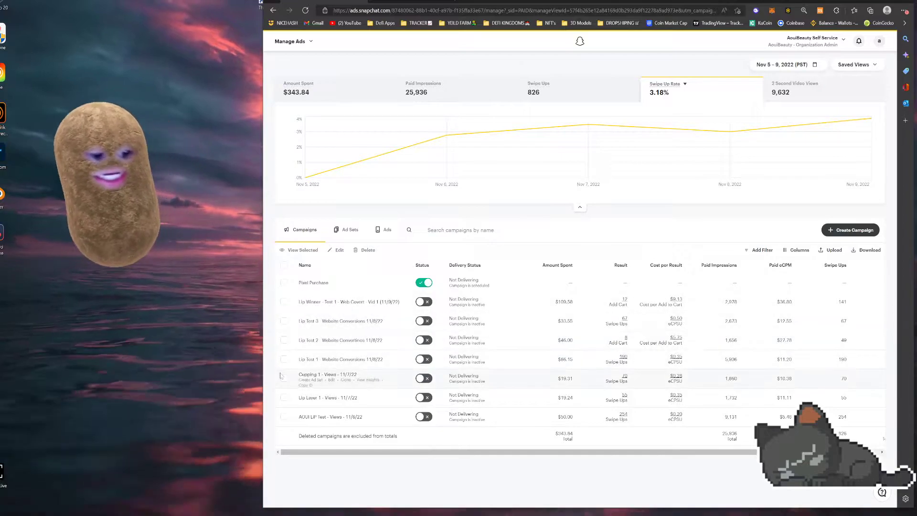
Limit the report date range to Nov 6, 2022 only
left_click(783, 68)
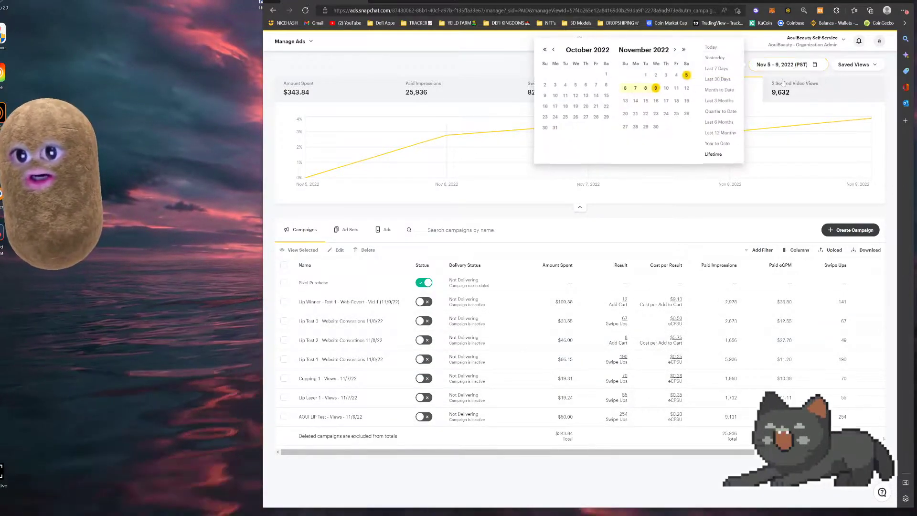
left_click(687, 75)
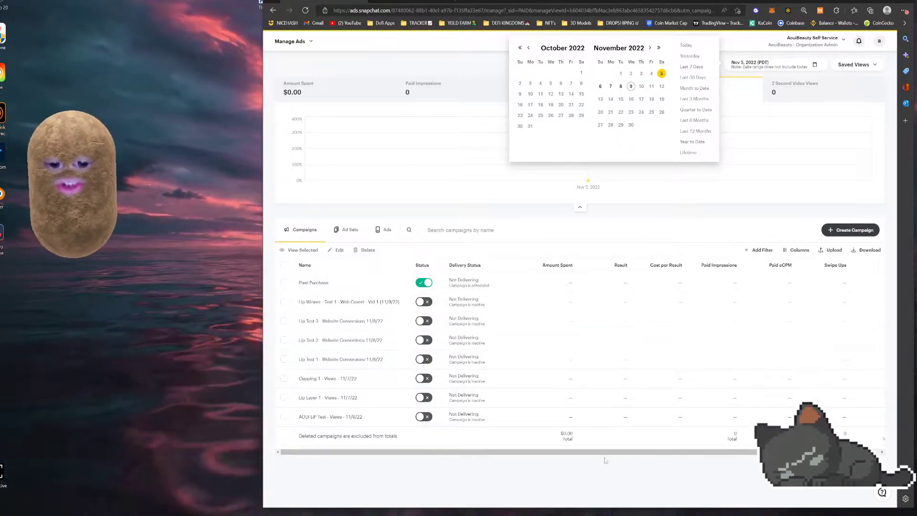
left_click_drag(644, 453, 686, 451)
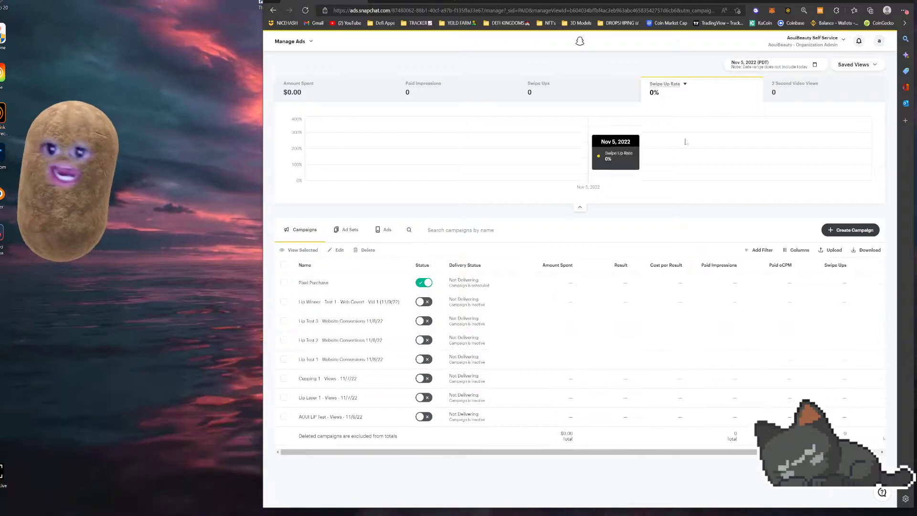
left_click(769, 64)
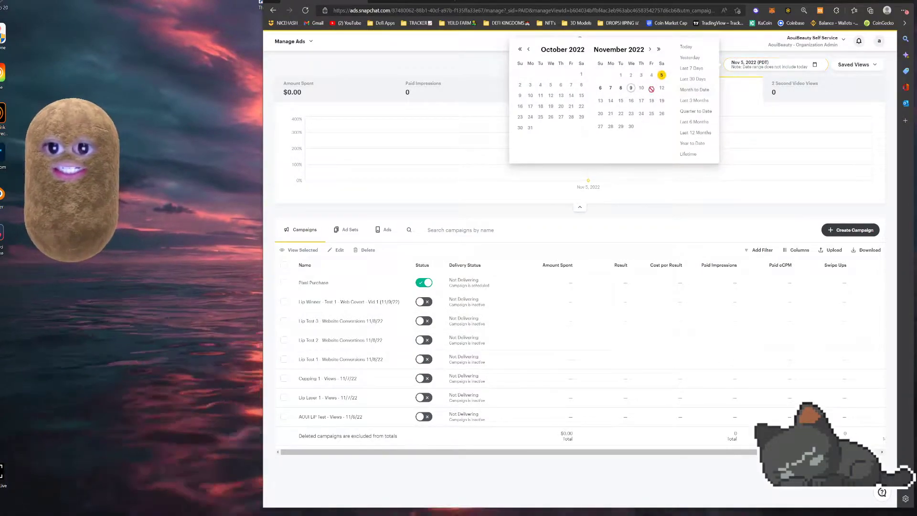
left_click(601, 88)
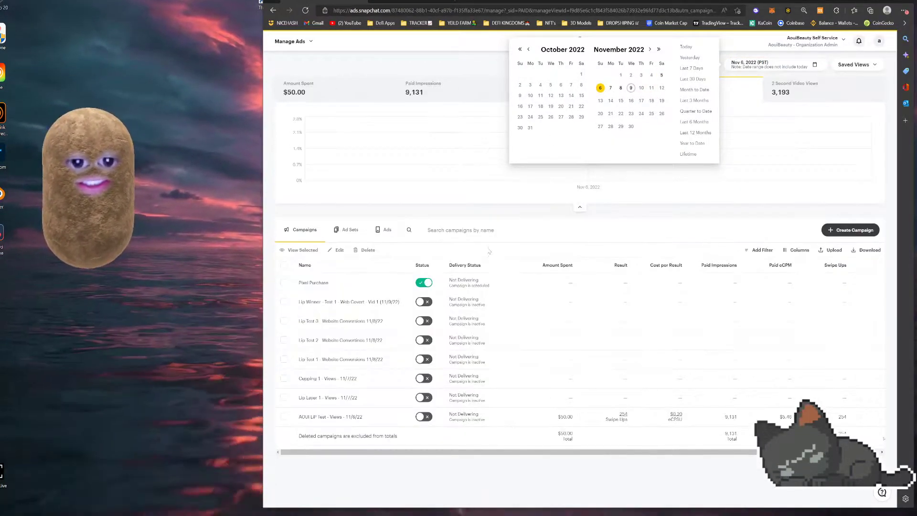
left_click(492, 247)
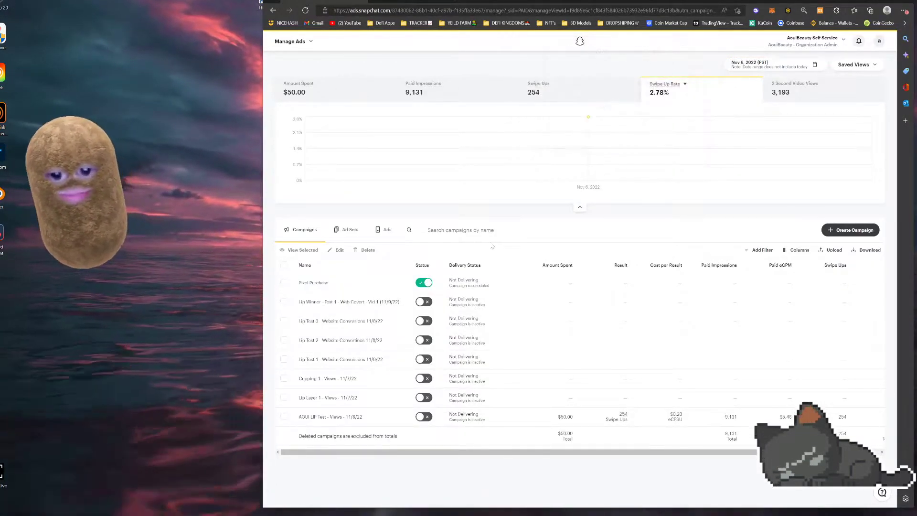
Tick the AOUI LiP Test campaign and dismiss the Discord window
left_click(284, 418)
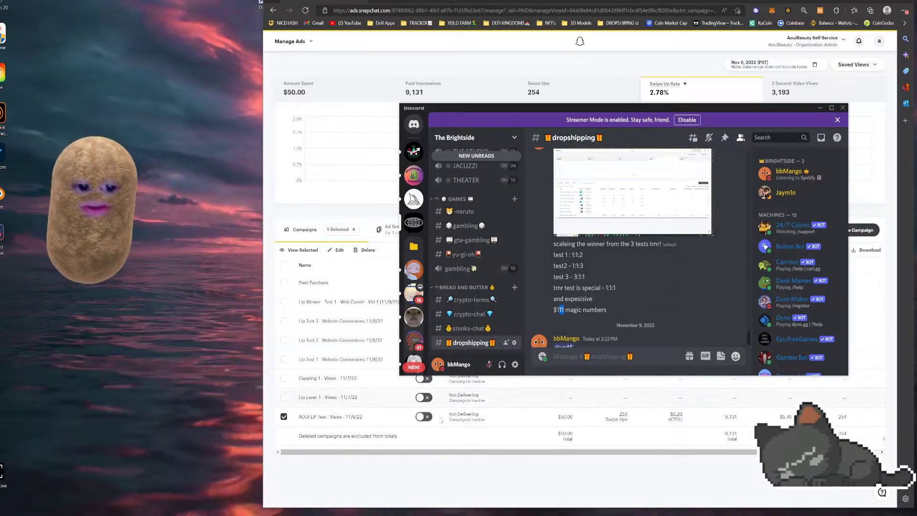
left_click(403, 476)
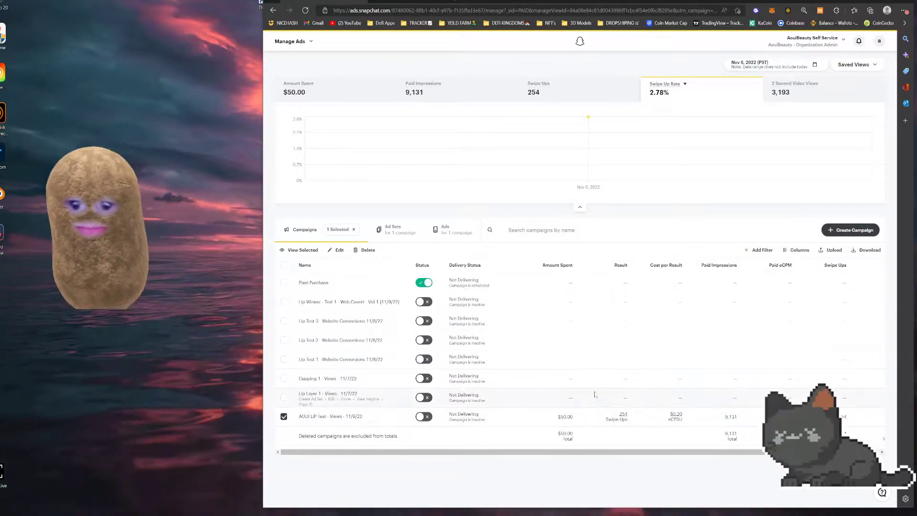
left_click_drag(562, 451, 582, 451)
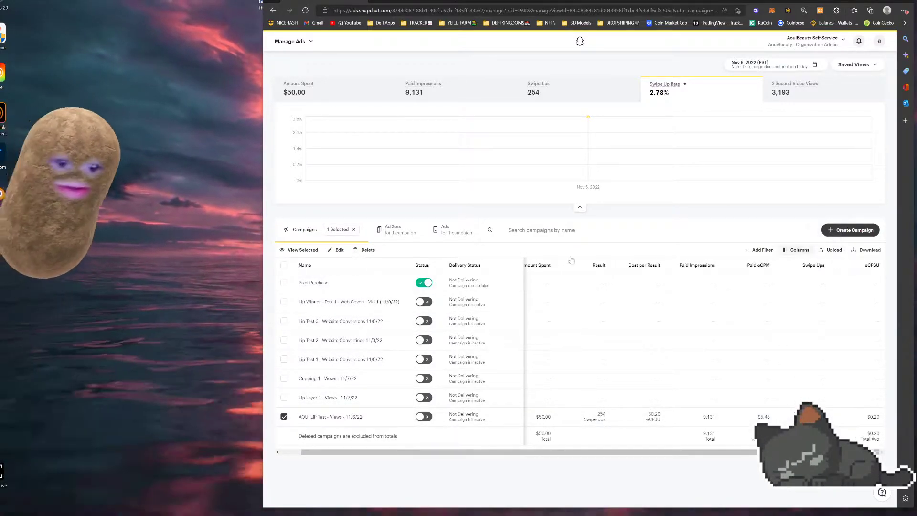
Add Purchases Total and Adds to Cart Total conversion columns and save the column setup
scroll(483, 317, "down", 5)
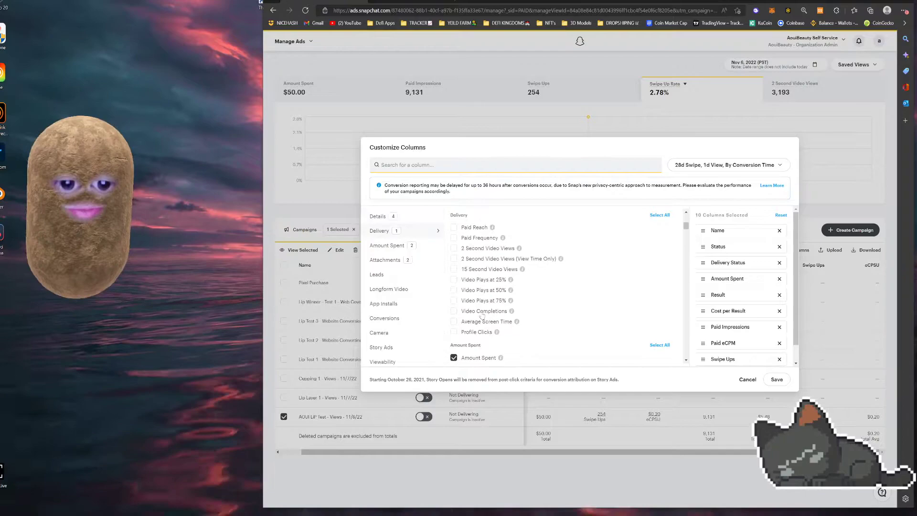
left_click(395, 318)
scroll(534, 339, "down", 3)
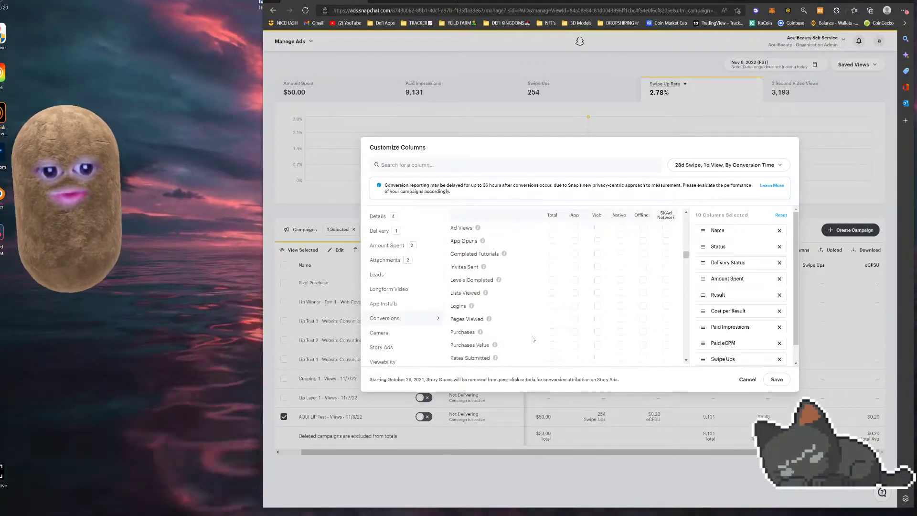
left_click(553, 332)
scroll(554, 315, "up", 3)
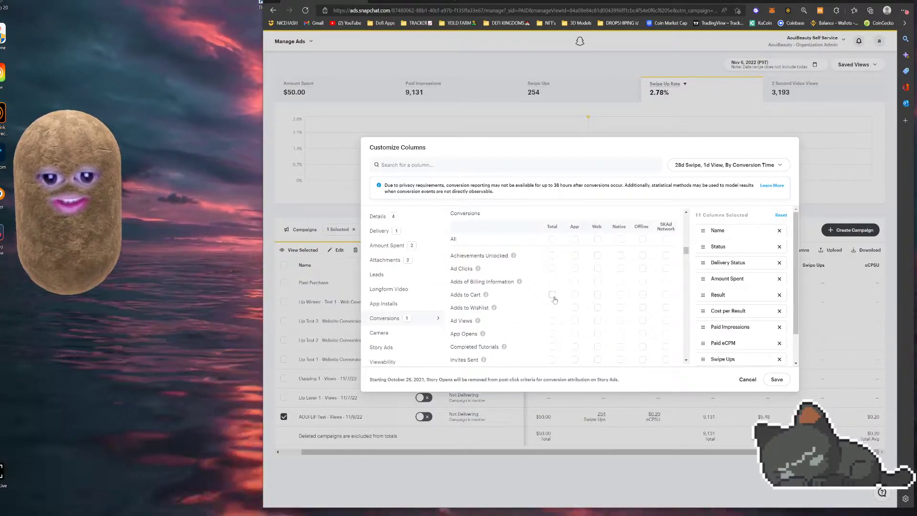
left_click(553, 295)
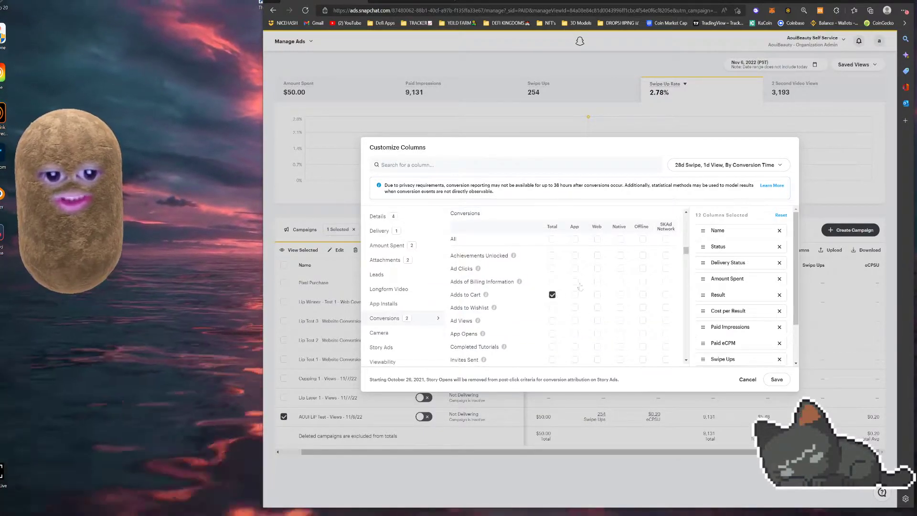
left_click(777, 380)
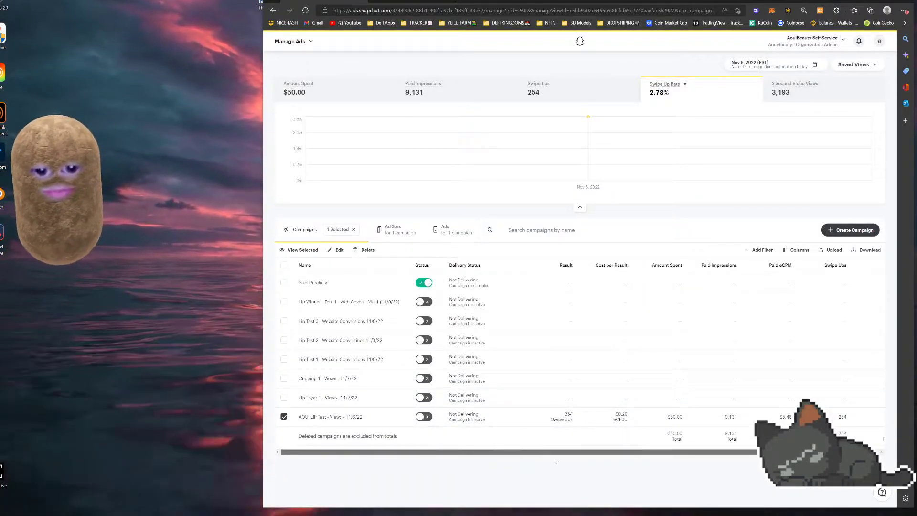
scroll(557, 462, "right", 5)
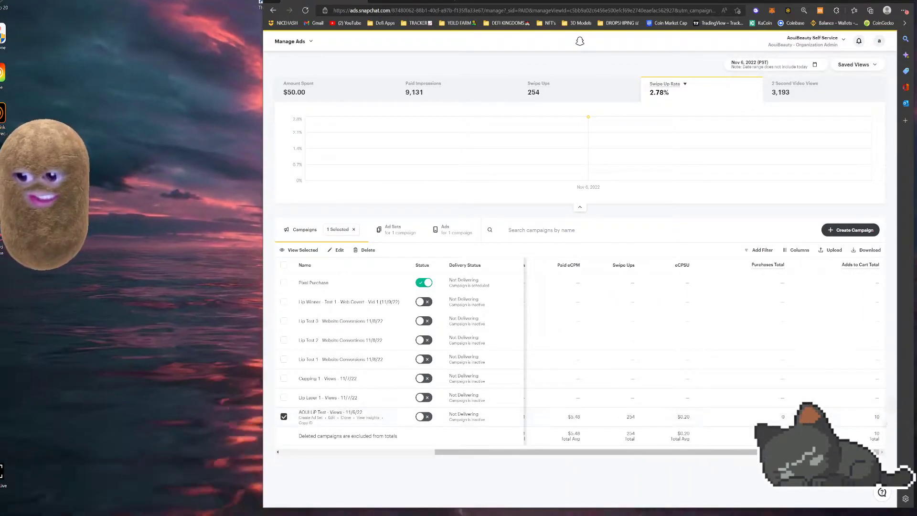
scroll(681, 455, "left", 3)
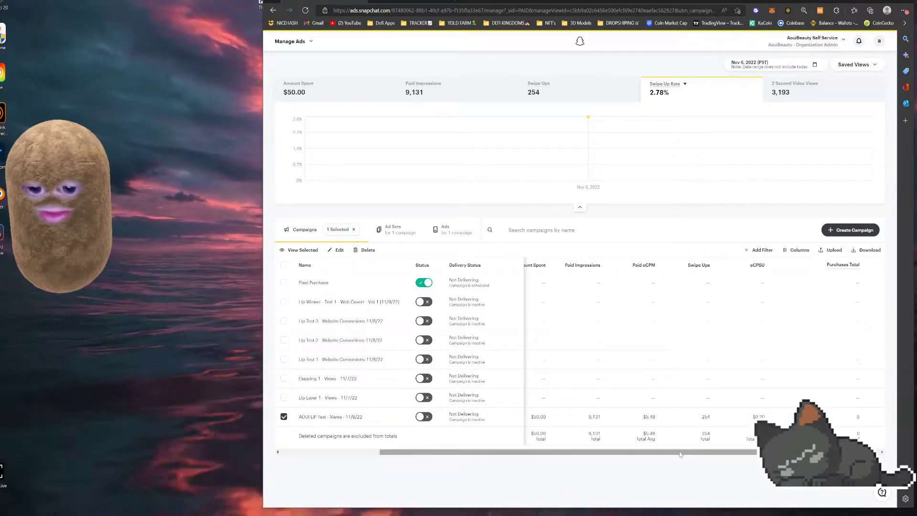
scroll(681, 455, "left", 2)
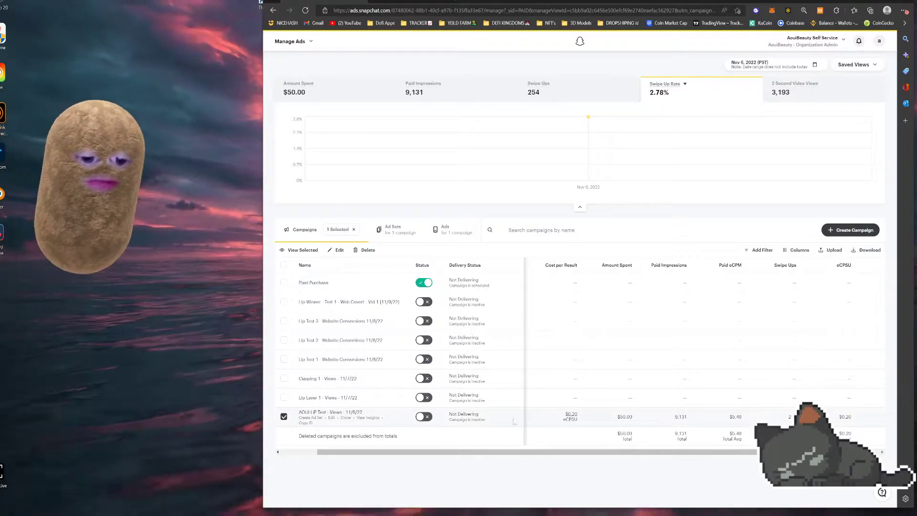
scroll(429, 420, "left", 2)
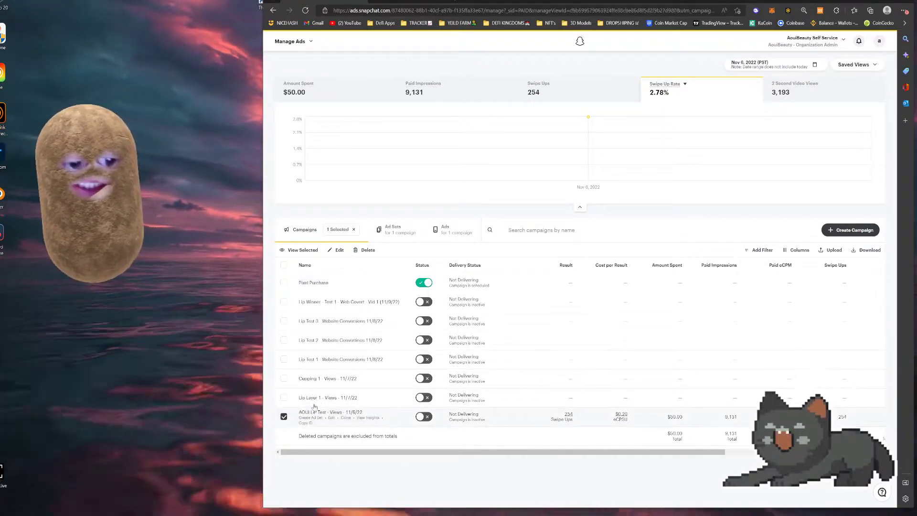
Re-tick AOUI LiP Test and browse its ad sets and ads
left_click(283, 417)
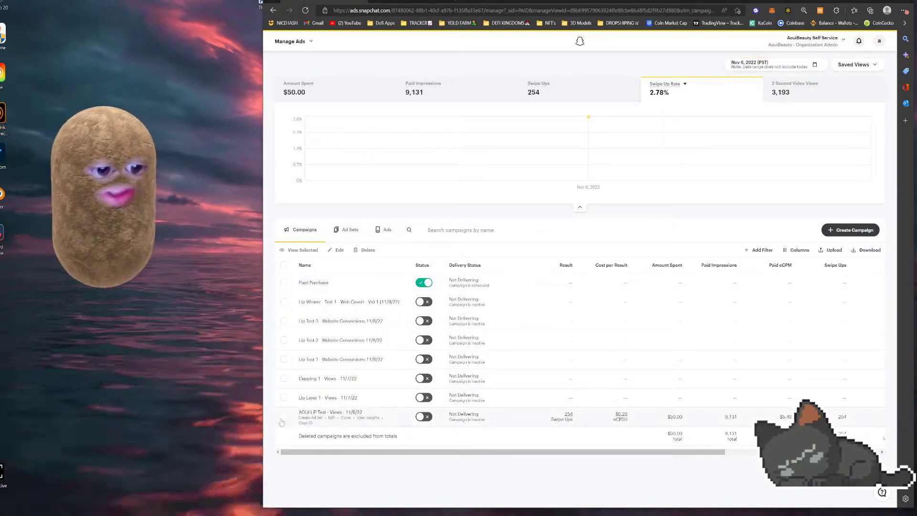
left_click(284, 416)
left_click(392, 229)
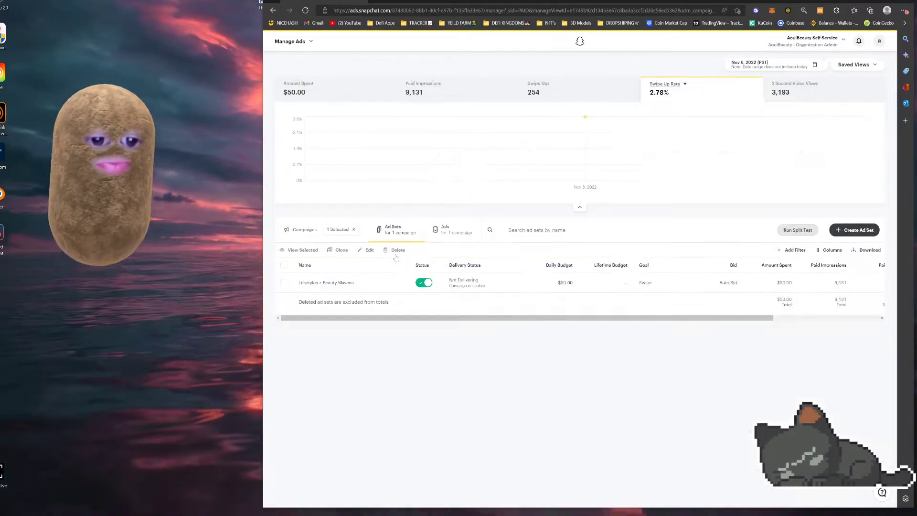
key("alt+Tab")
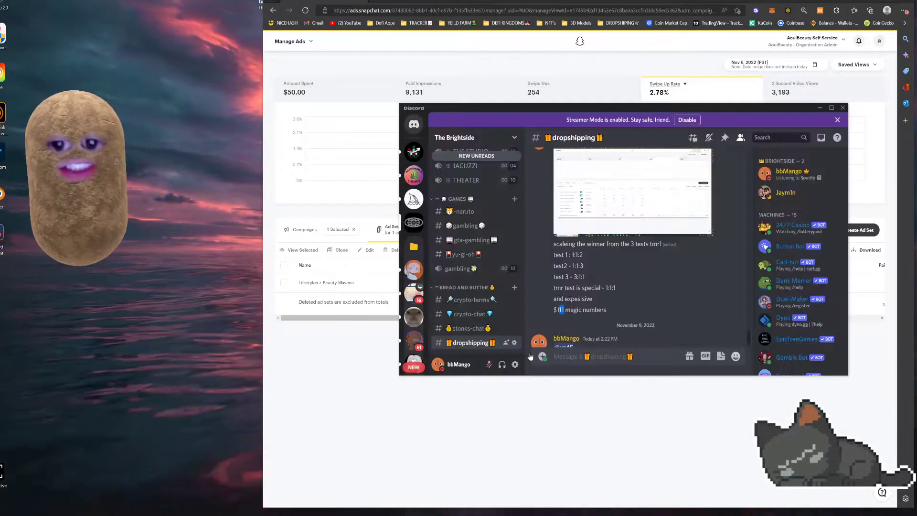
key("alt+Tab")
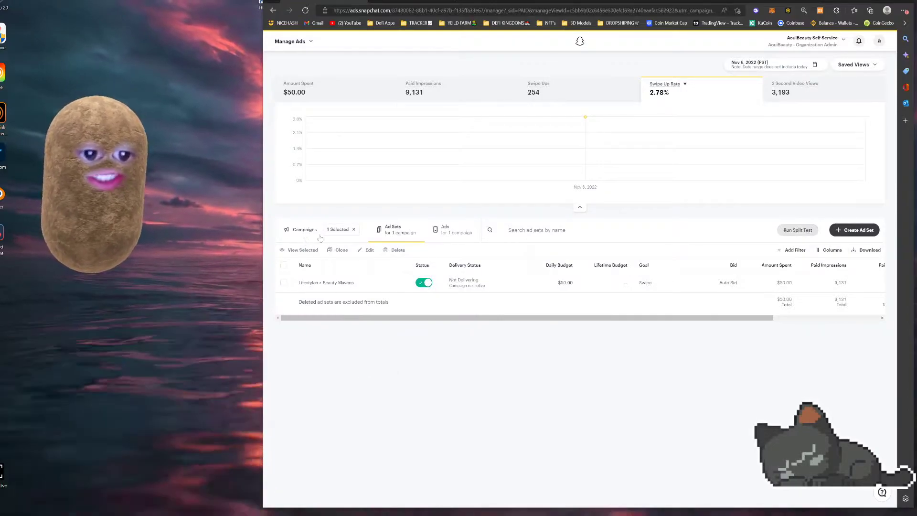
left_click(451, 231)
left_click(394, 230)
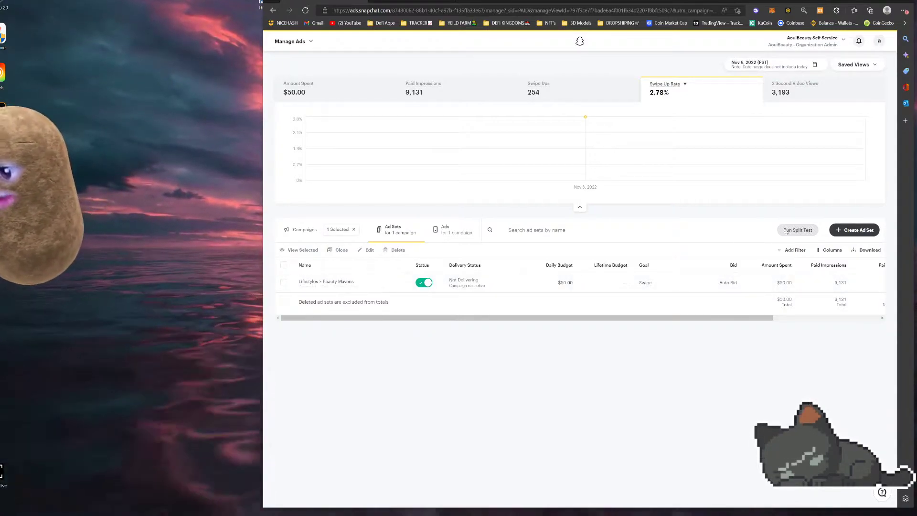
Review the ad set's Edit panel, cancel without saving, and return to all campaigns
scroll(787, 232, "down", 6)
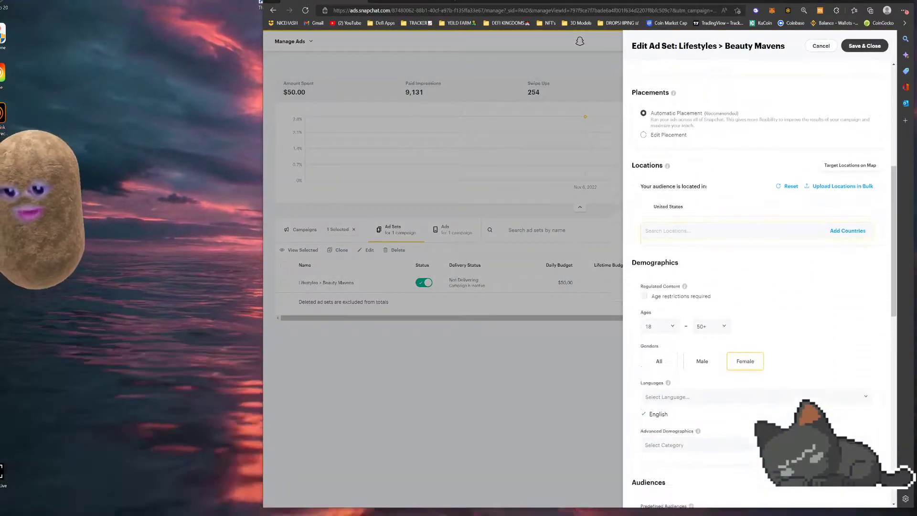
scroll(760, 287, "down", 4)
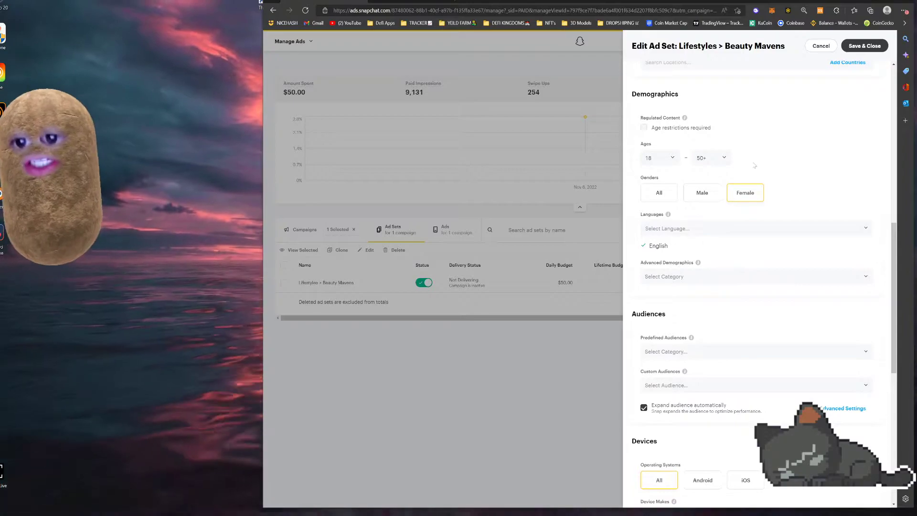
scroll(788, 215, "down", 7)
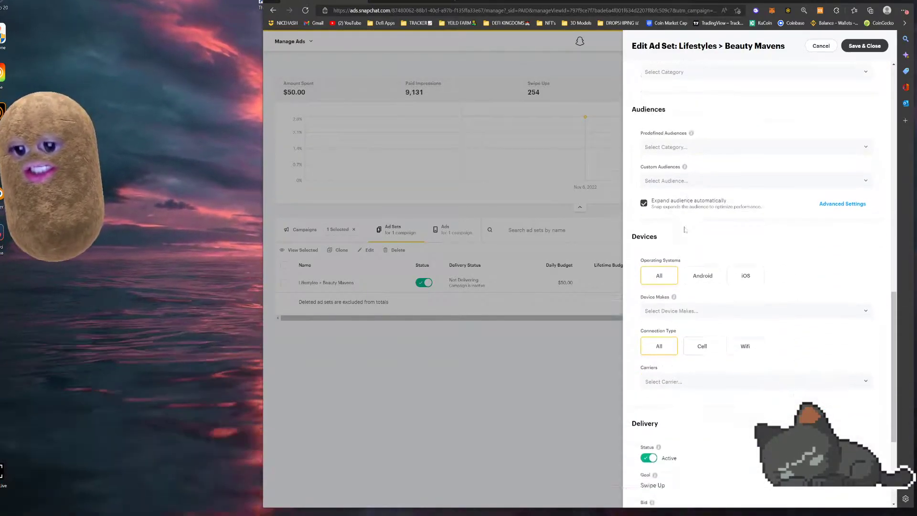
scroll(760, 286, "up", 12)
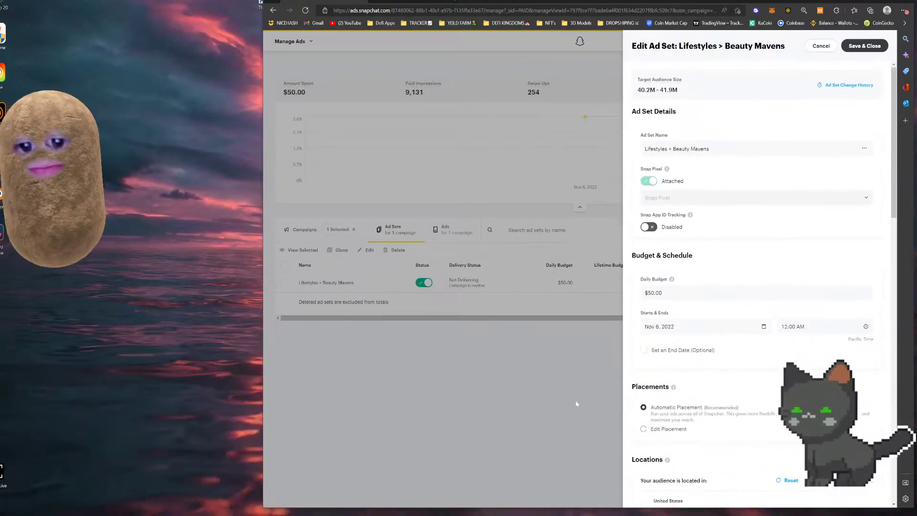
left_click(590, 364)
left_click(307, 228)
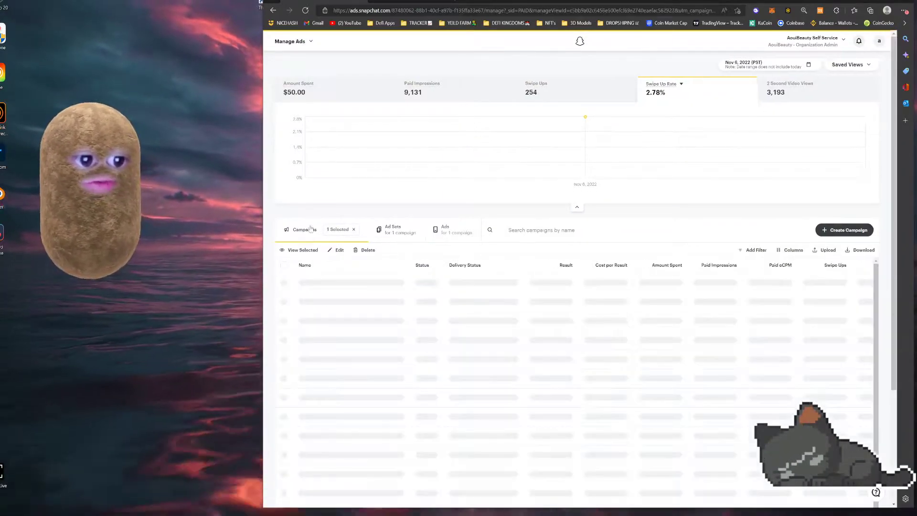
Switch the report to Nov 7, 2022 and select Lip Layer 1 and Cupping 1
left_click(283, 417)
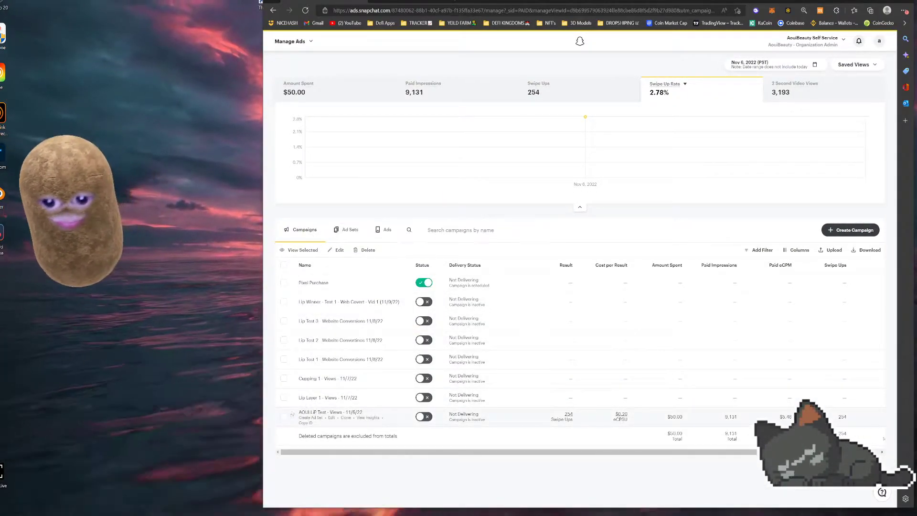
left_click(726, 67)
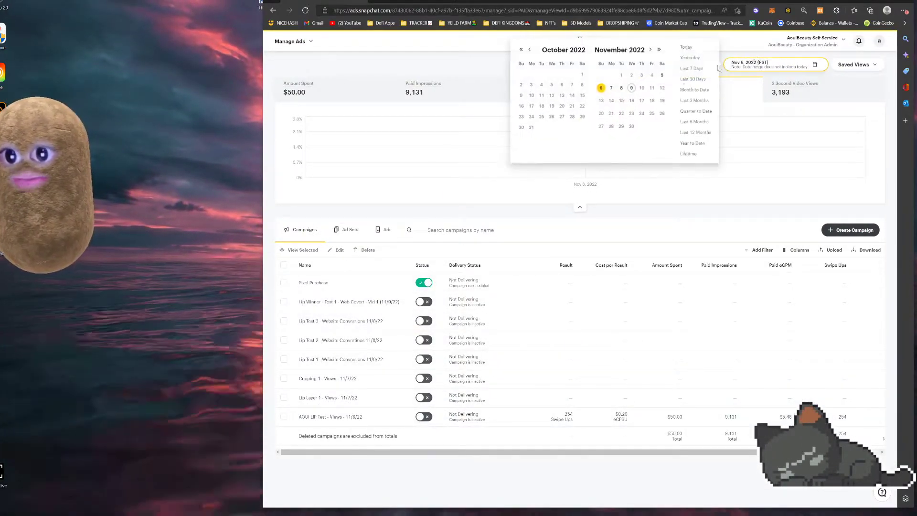
left_click(611, 88)
left_click(596, 251)
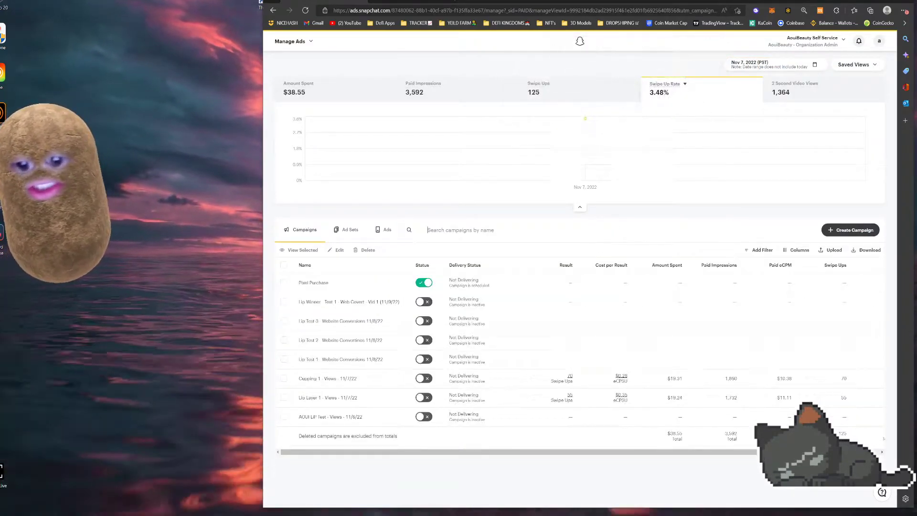
left_click(284, 399)
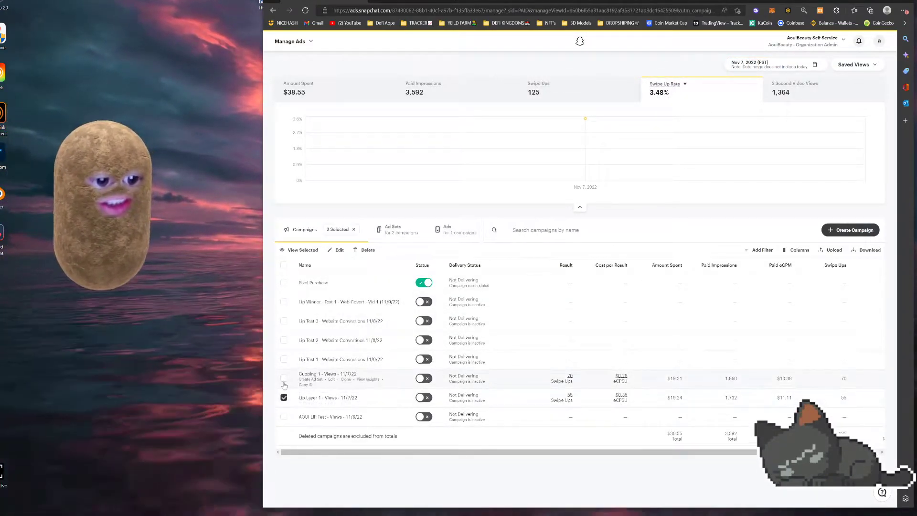
left_click(284, 379)
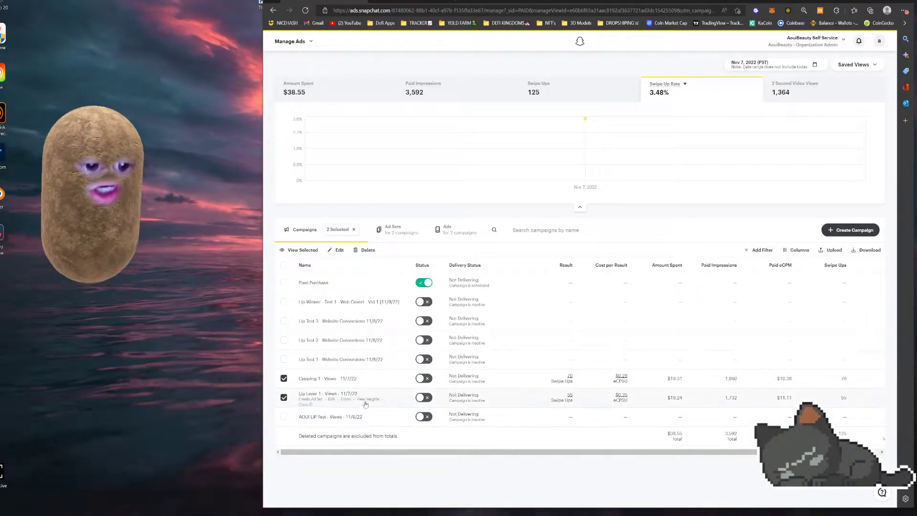
key("alt+Tab")
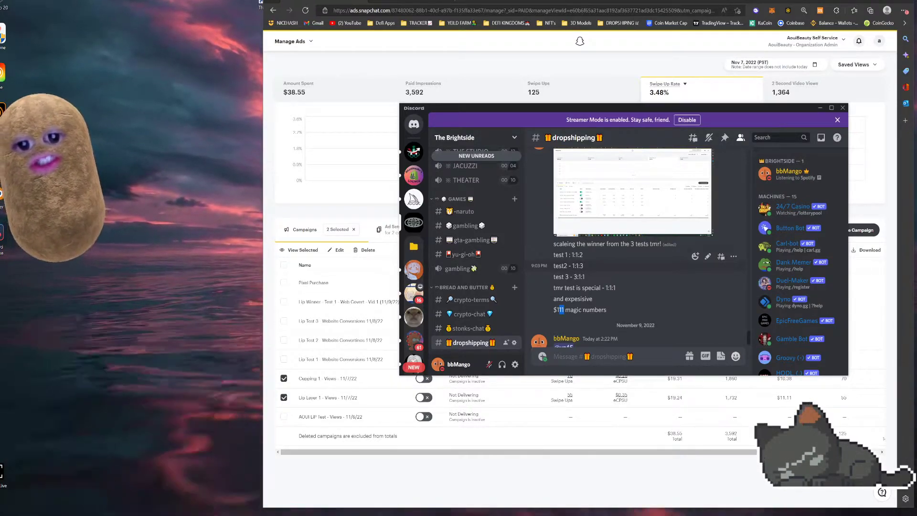
left_click(842, 109)
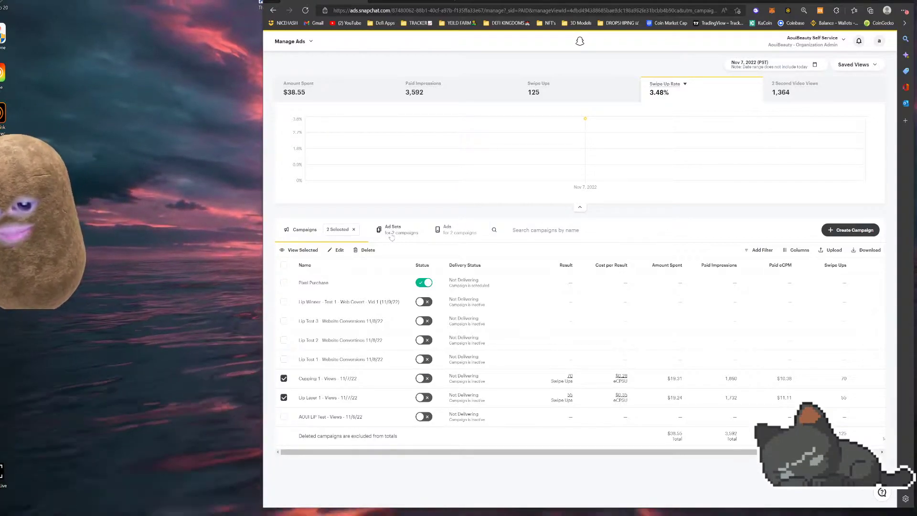
Compare the Cupping and Lip ad sets' Nov 7 metrics, then list their six ads
left_click(392, 234)
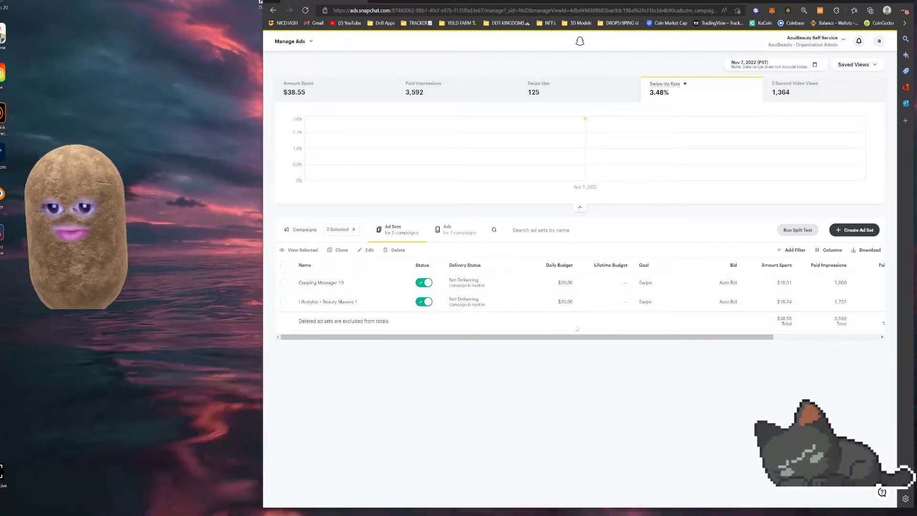
left_click_drag(561, 340, 614, 338)
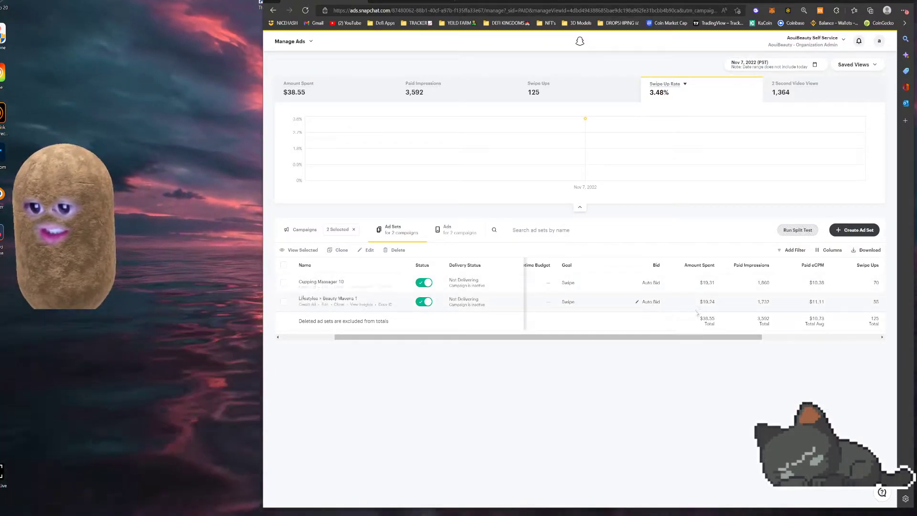
scroll(675, 323, "right", 5)
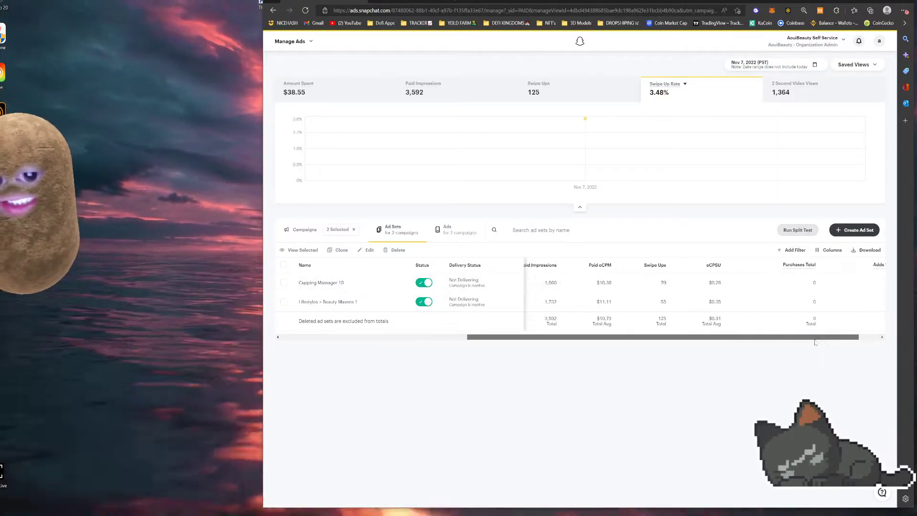
scroll(668, 336, "right", 5)
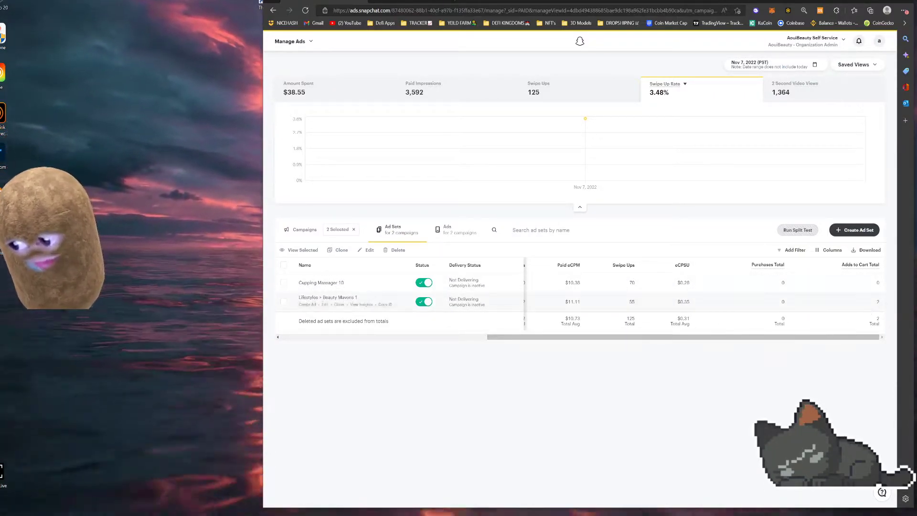
left_click_drag(876, 306, 298, 301)
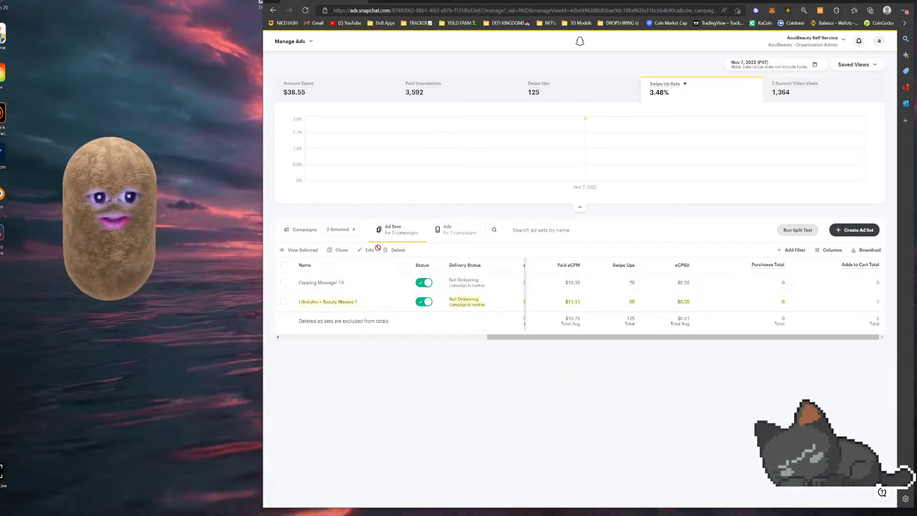
left_click(459, 239)
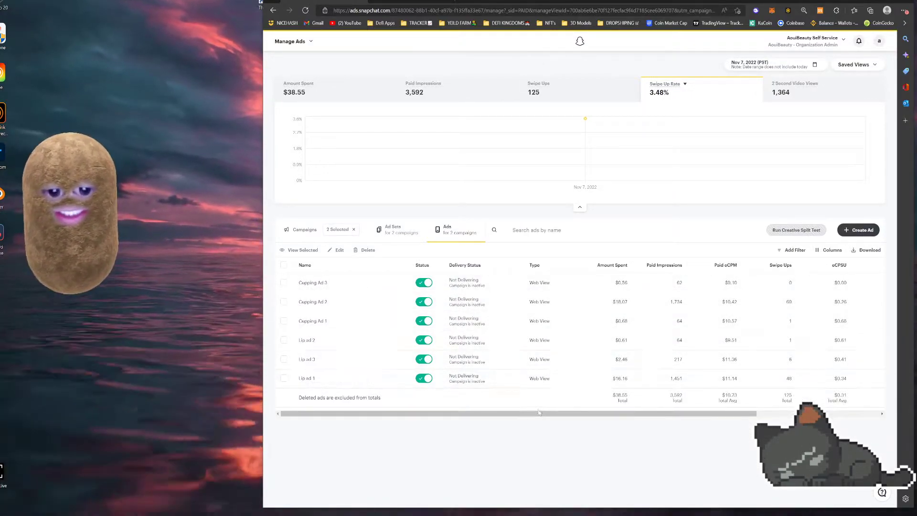
Compare the ads' metric columns, then deselect Cupping 1 and Lip Layer 1 on the campaigns list
left_click_drag(544, 413, 599, 422)
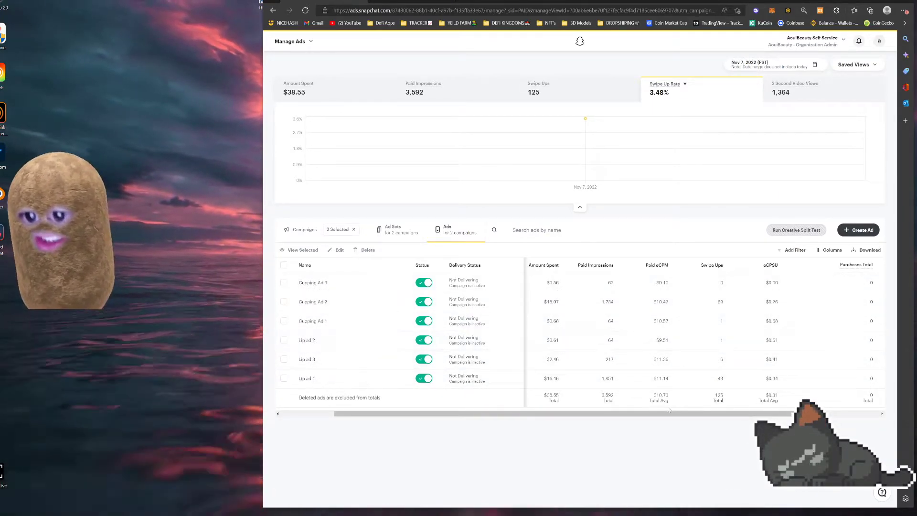
left_click_drag(665, 412, 715, 414)
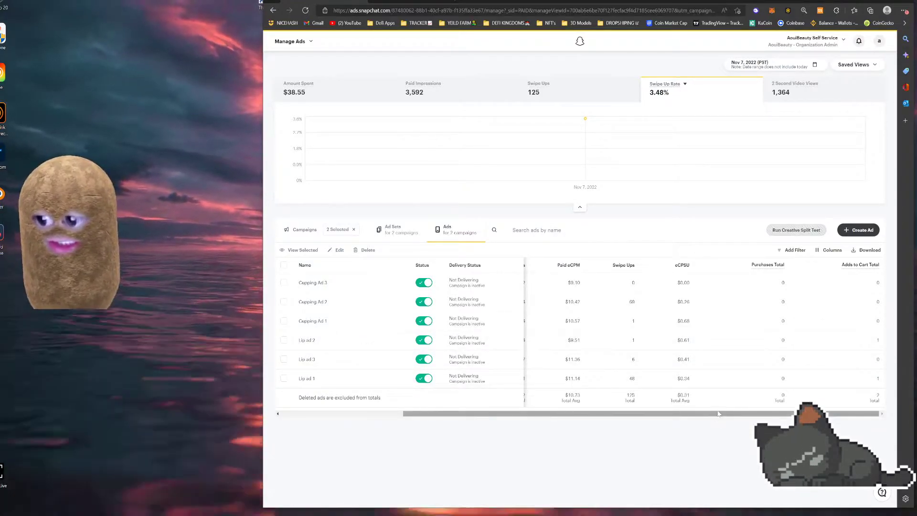
left_click_drag(726, 415, 721, 415)
scroll(721, 414, "left", 5)
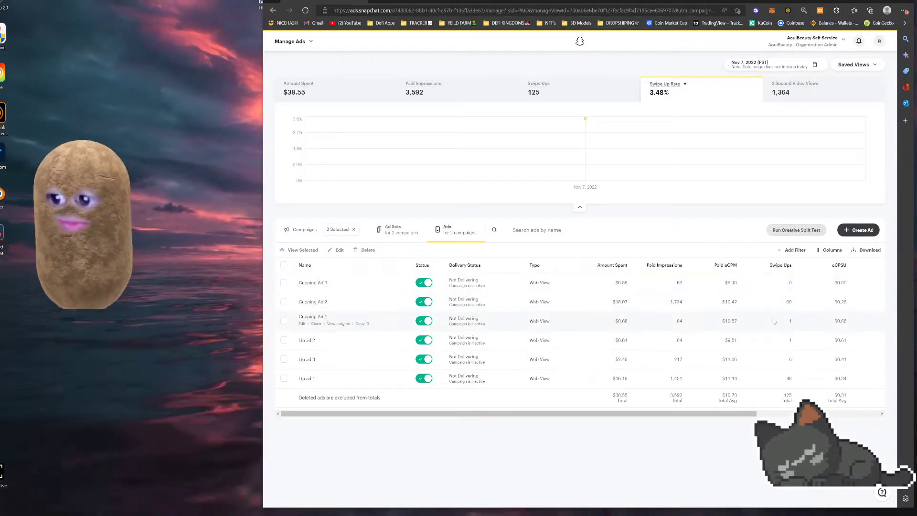
scroll(683, 415, "right", 5)
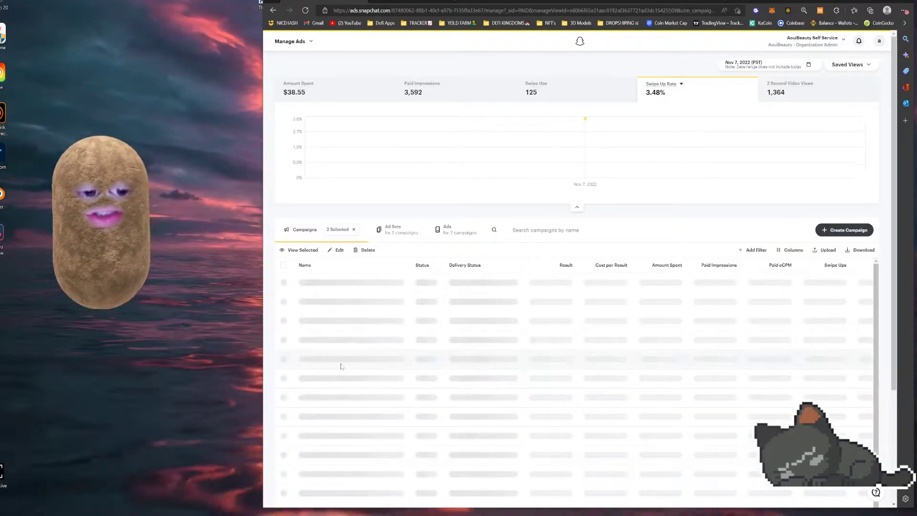
left_click(283, 378)
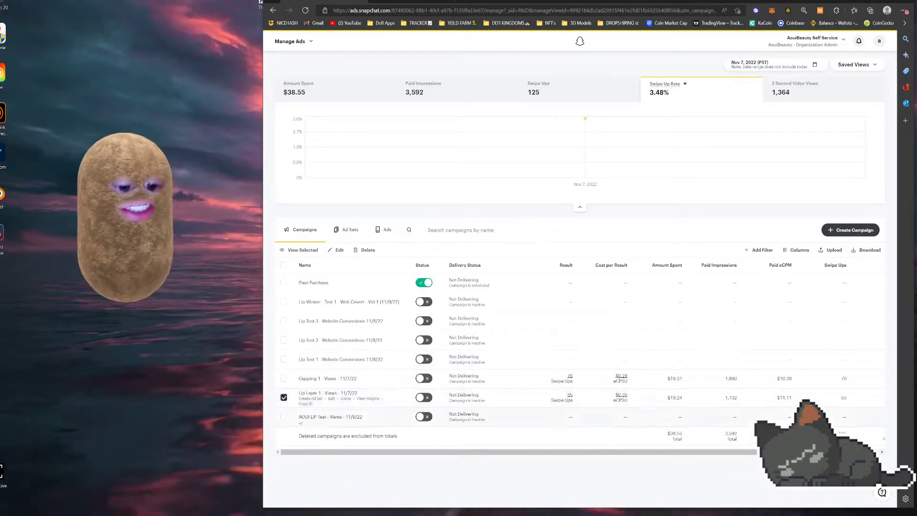
left_click(284, 397)
key("alt+Tab")
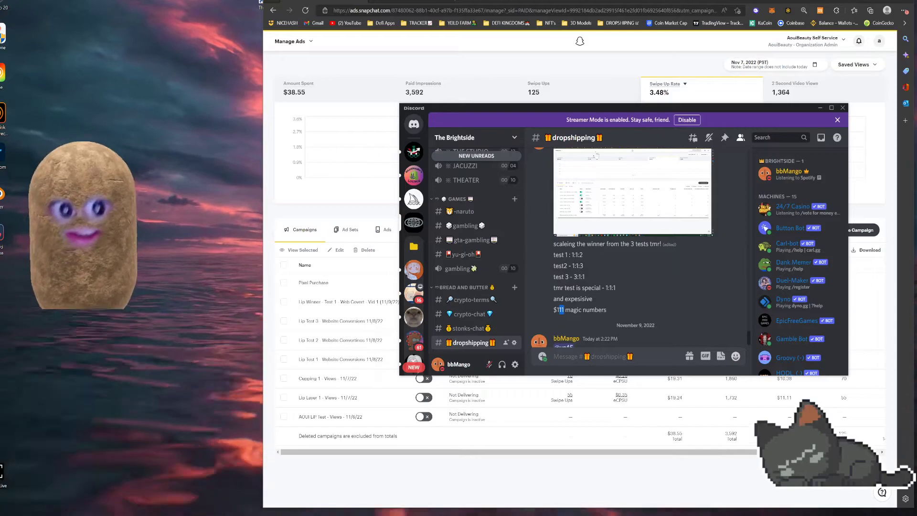
left_click(284, 210)
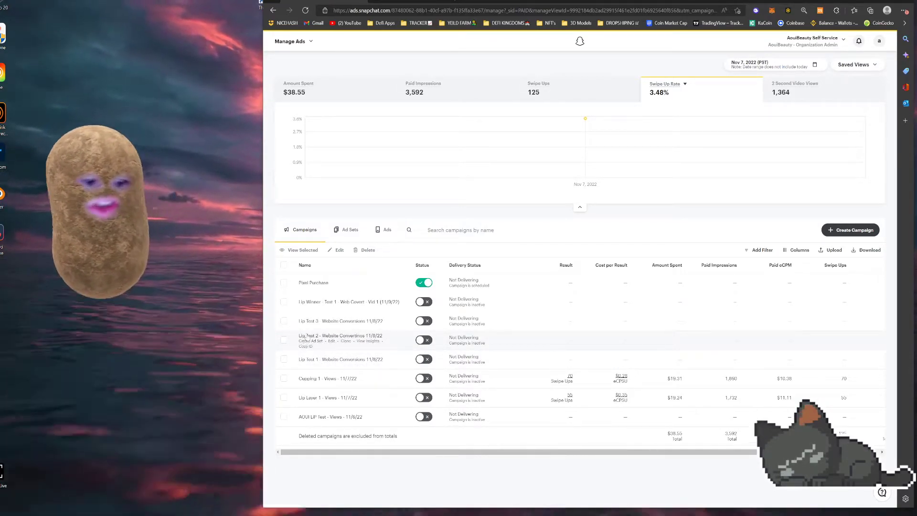
Set the report date to Nov 8, 2022
left_click(767, 64)
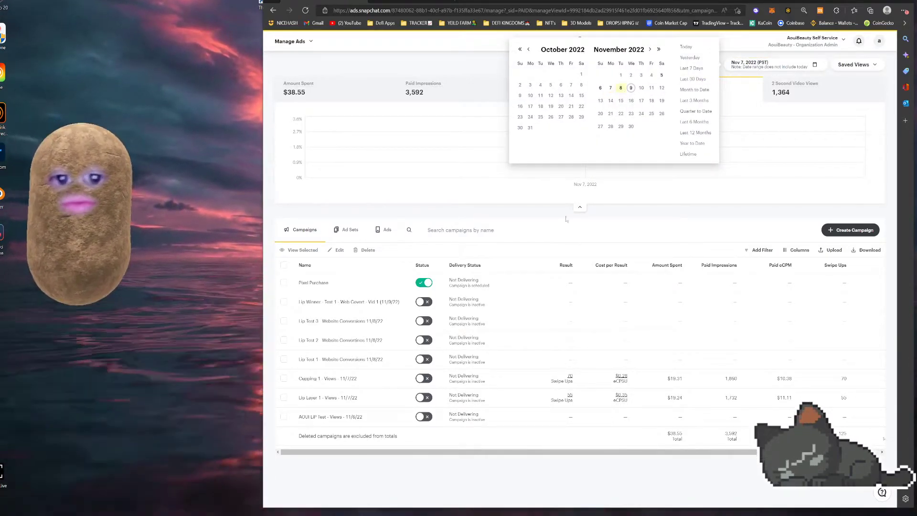
left_click(516, 214)
left_click(767, 65)
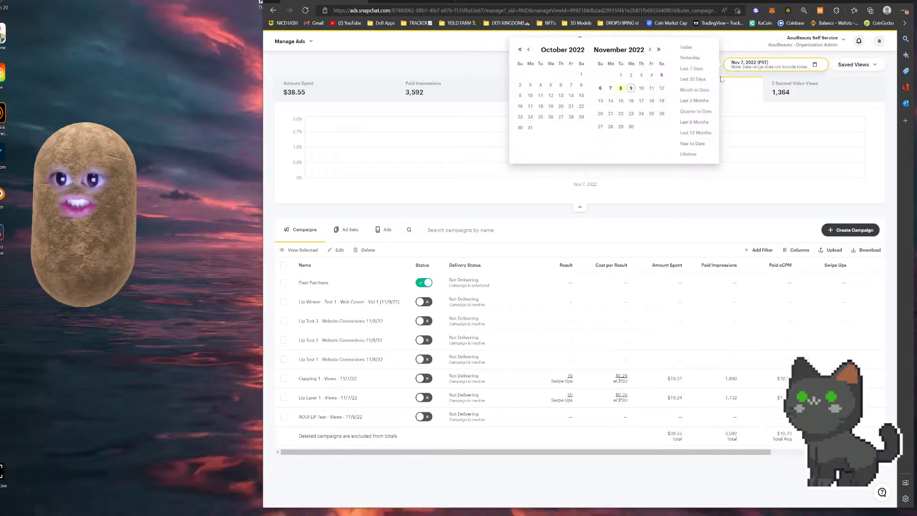
left_click(620, 89)
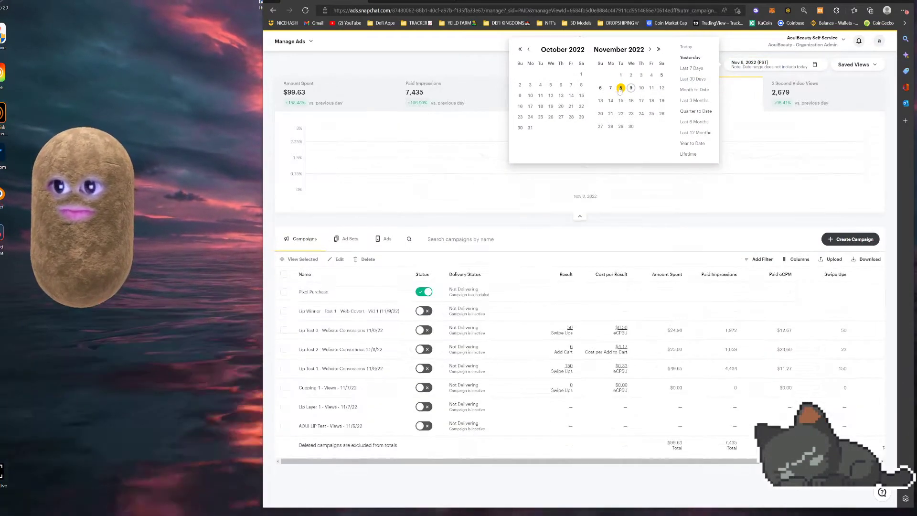
left_click(760, 99)
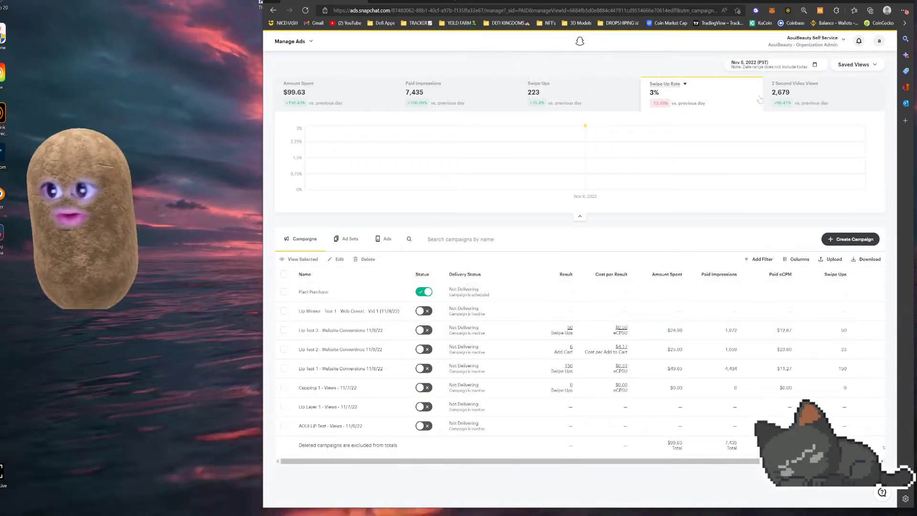
left_click(763, 66)
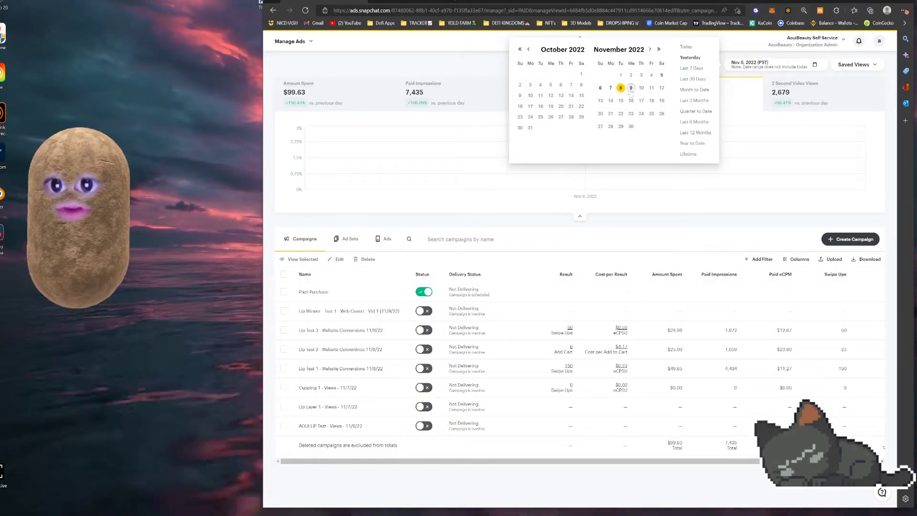
left_click(500, 227)
Tick the Lip Test 1, 2 and 3 campaigns for comparison
left_click(284, 369)
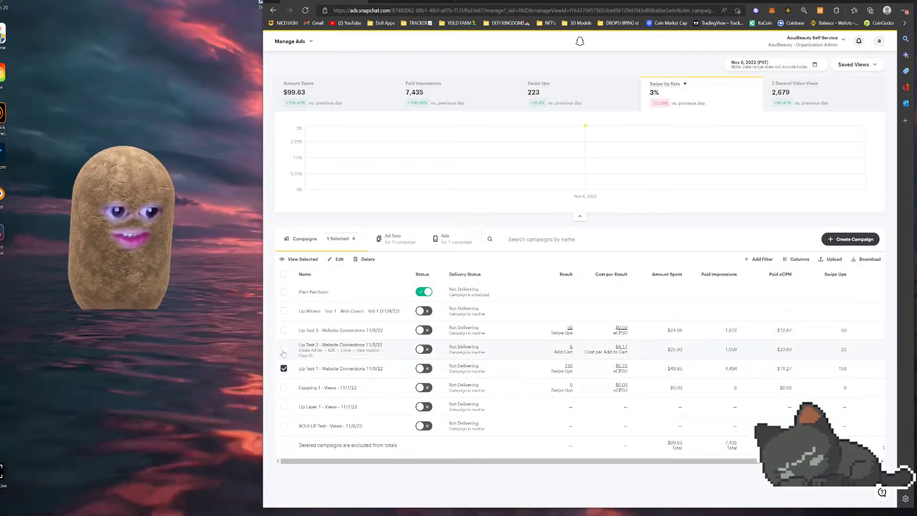
left_click(284, 350)
left_click(284, 330)
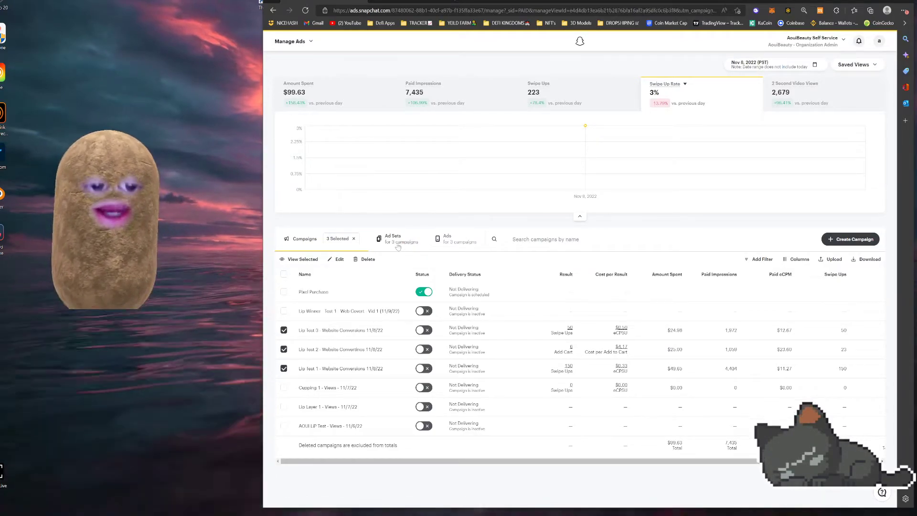
Review the three Lip Test ad sets, then list their ads, led by Lip 1 at $49.65
left_click(397, 244)
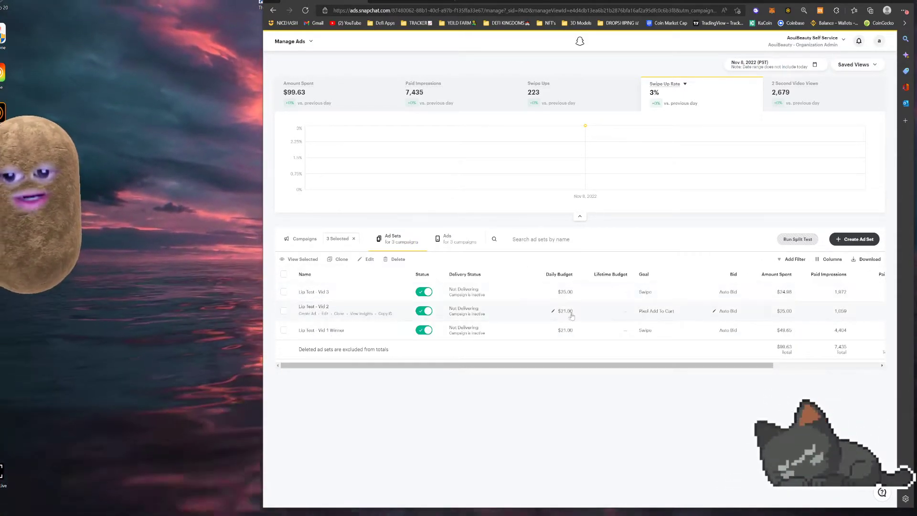
left_click(452, 240)
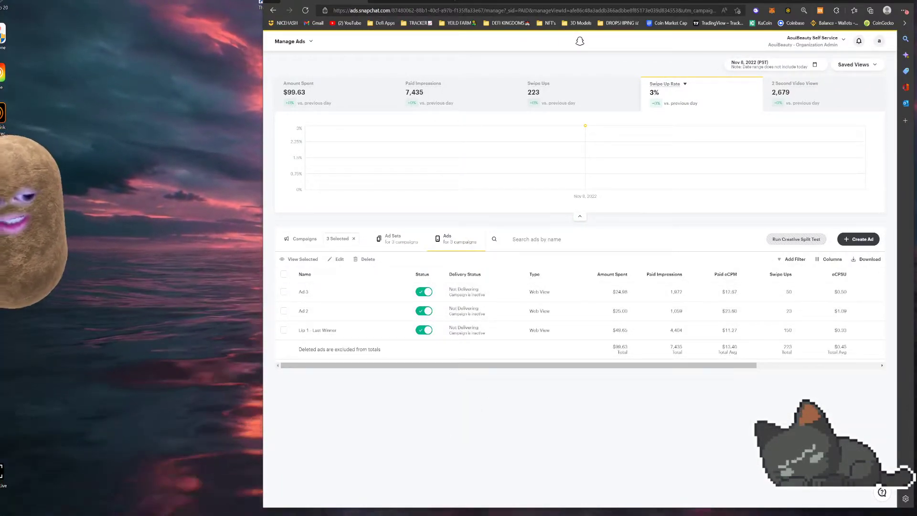
key("alt+Tab")
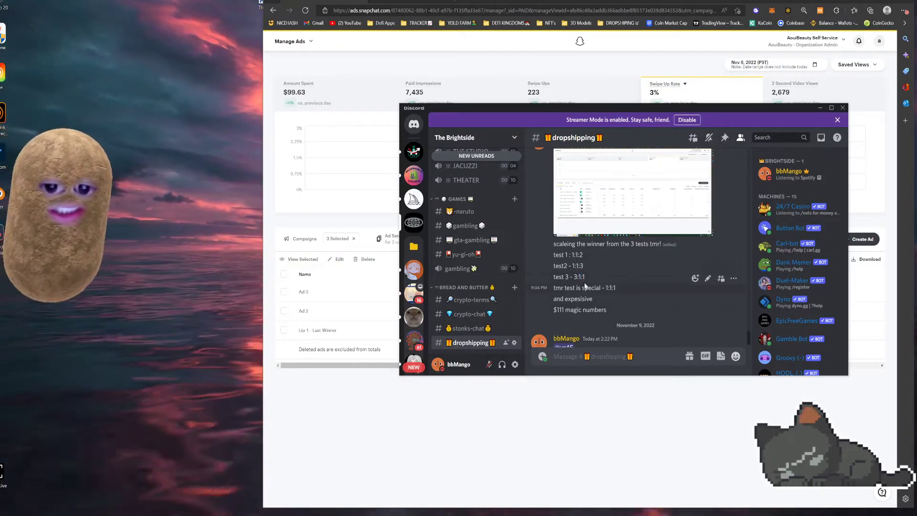
left_click(489, 432)
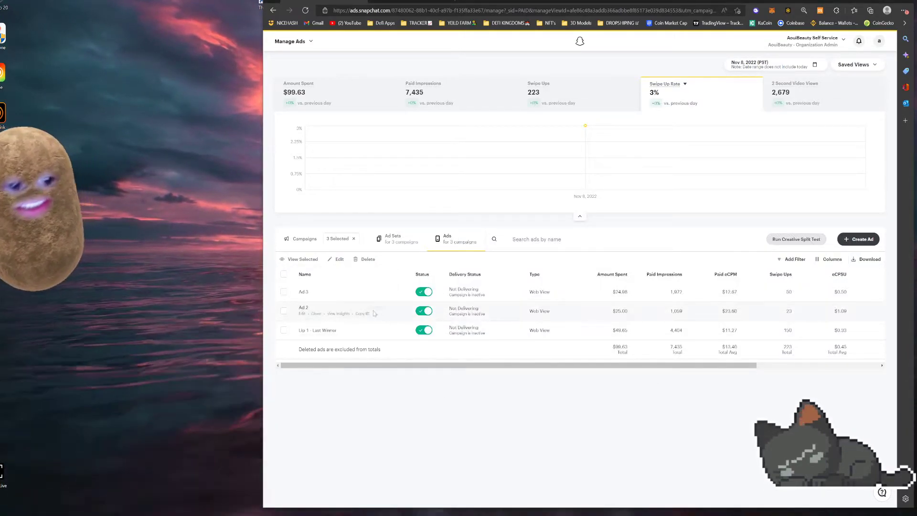
left_click(314, 239)
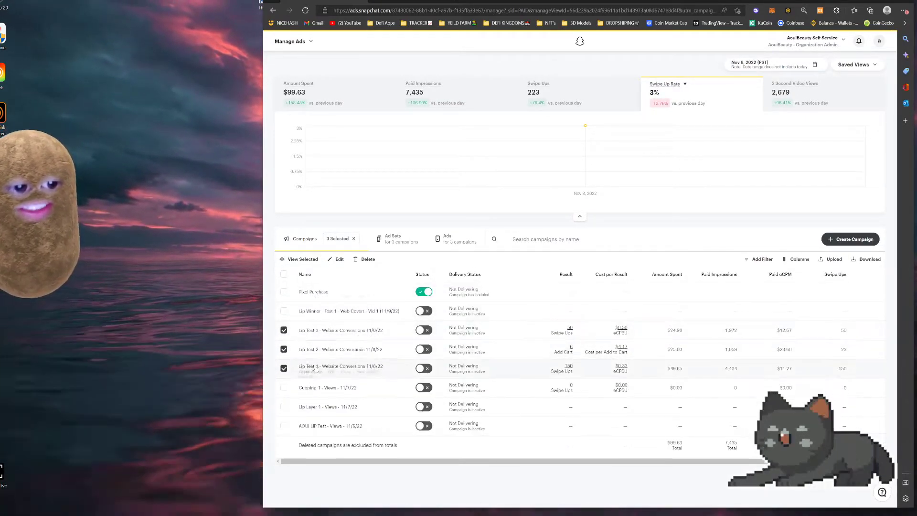
left_click(399, 240)
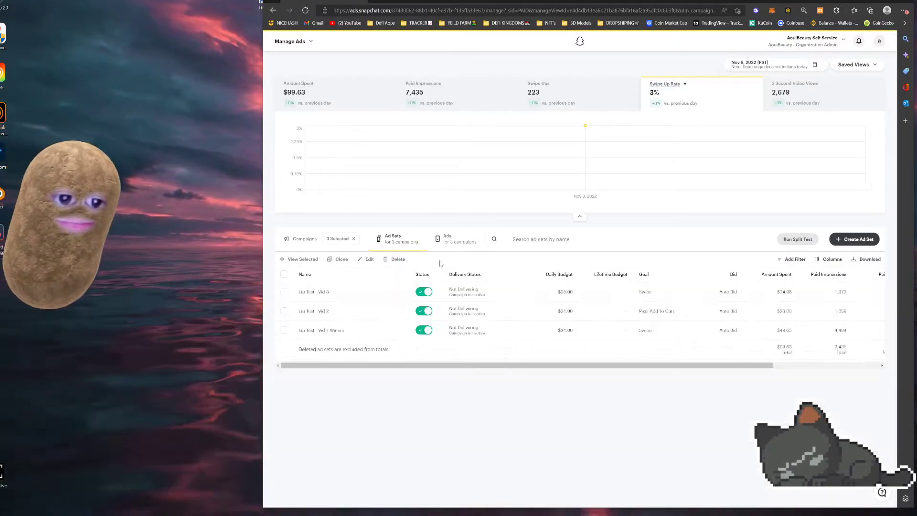
left_click(462, 236)
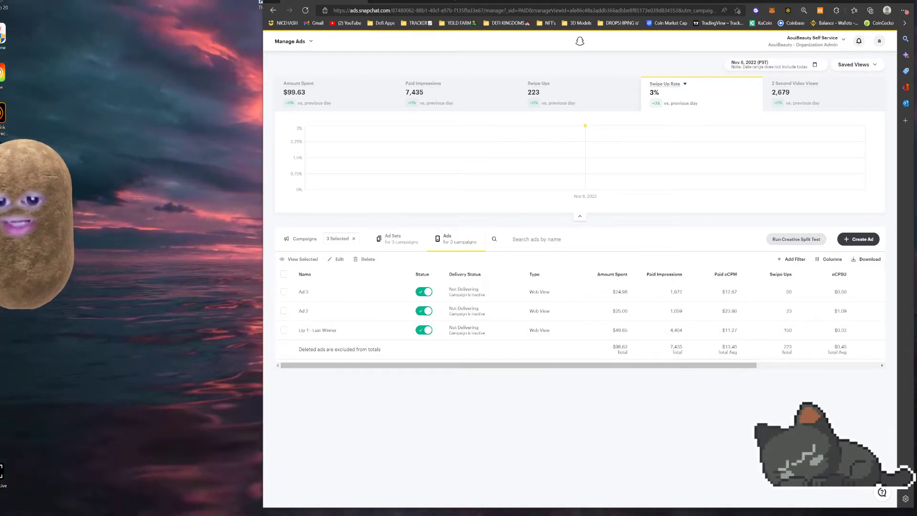
left_click_drag(666, 365, 788, 367)
left_click_drag(558, 362, 812, 335)
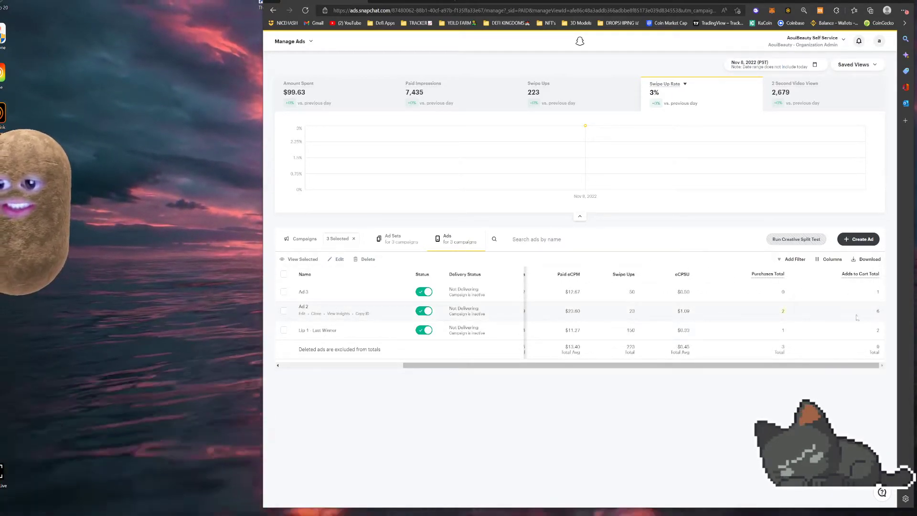
left_click_drag(558, 365, 452, 377)
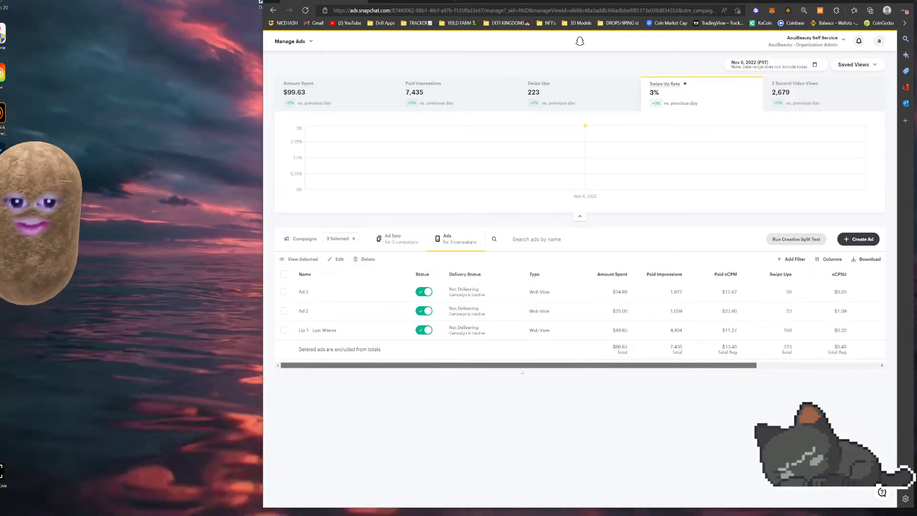
left_click_drag(588, 366, 694, 366)
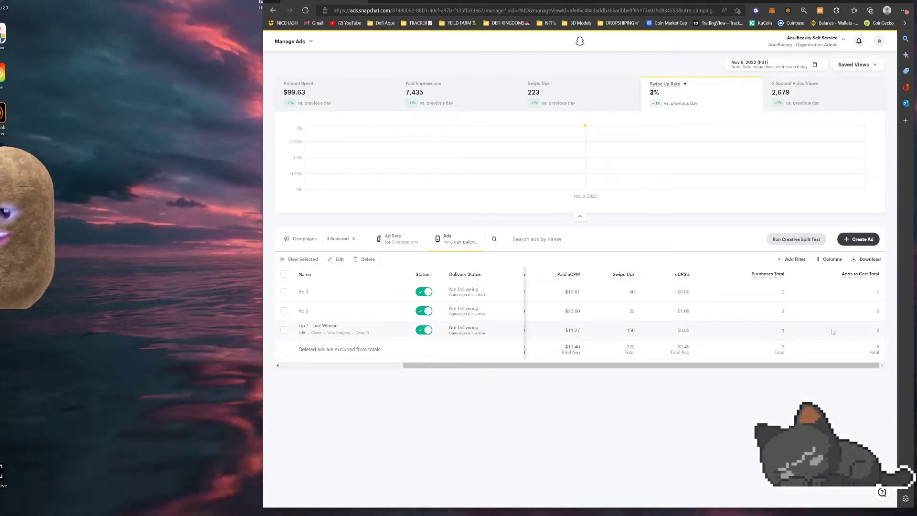
left_click(305, 239)
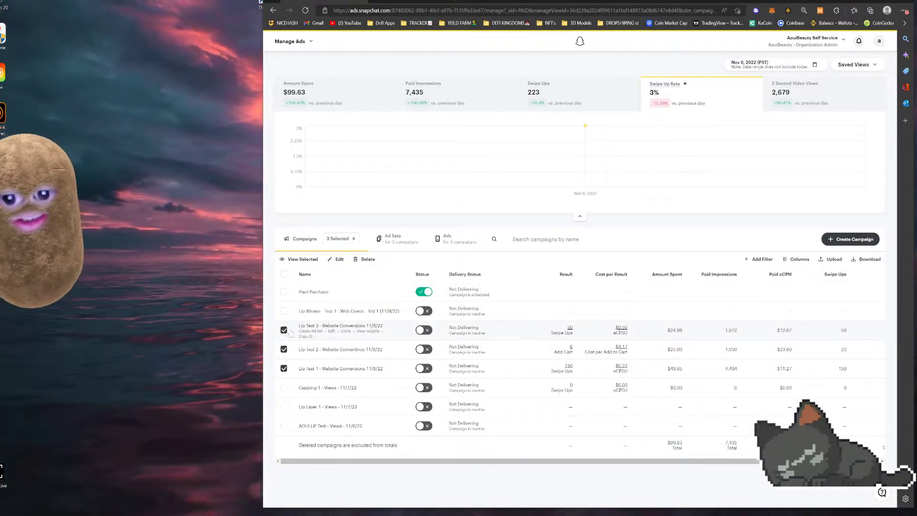
left_click(456, 243)
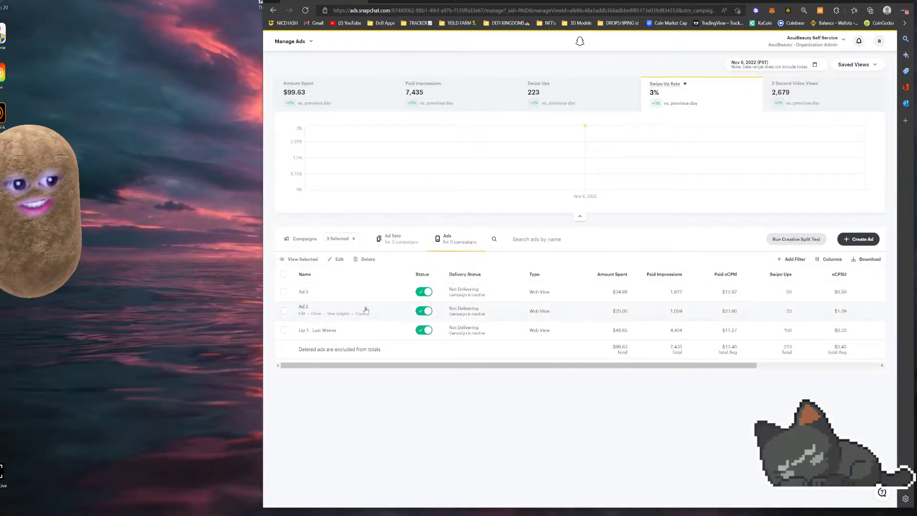
Switch the report to Nov 9, 2022, untick Lip Tests 1–3, tick Lip Winner, then check Discord
left_click(306, 240)
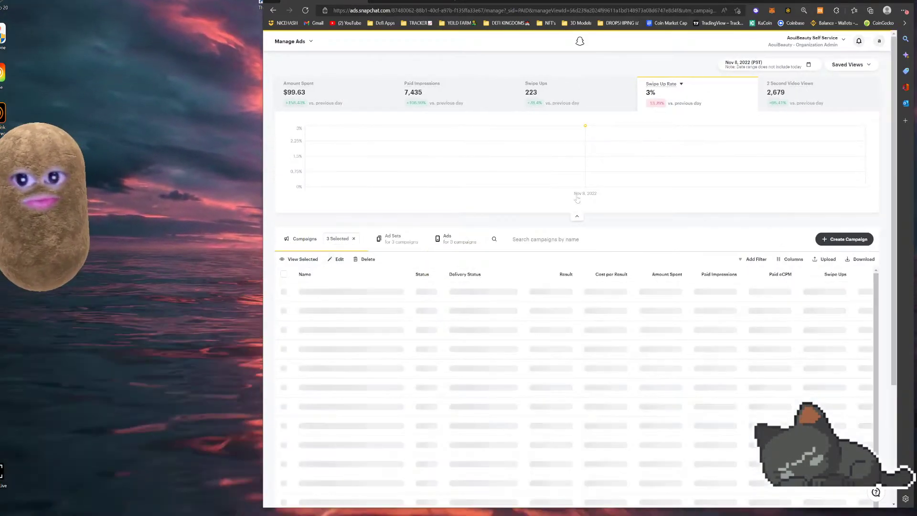
left_click(769, 64)
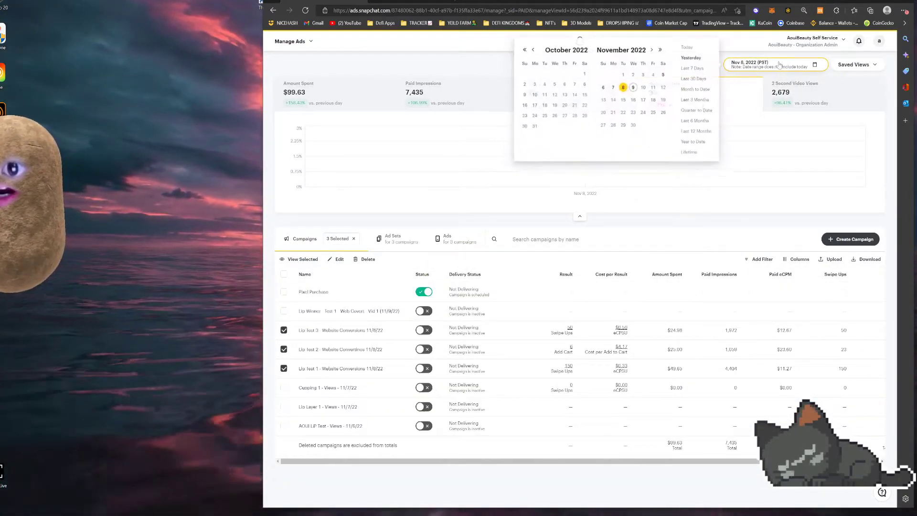
left_click(631, 88)
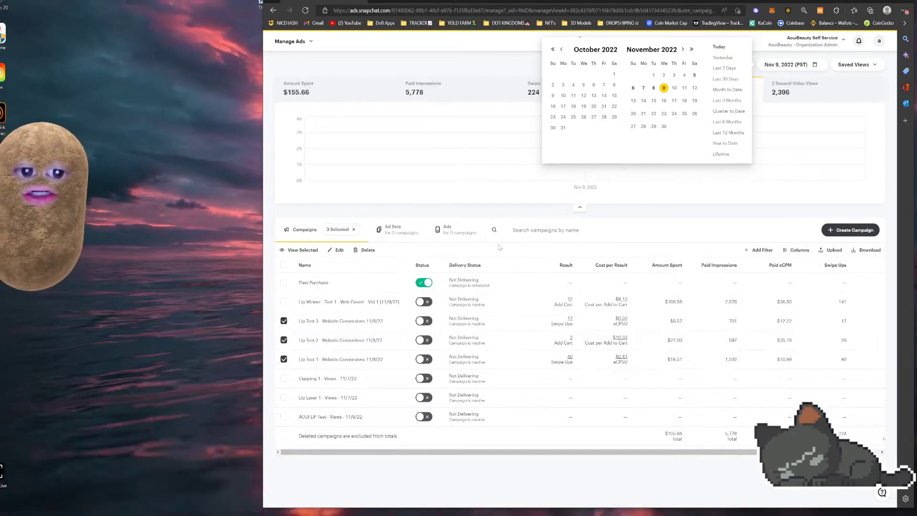
left_click(284, 321)
left_click(284, 340)
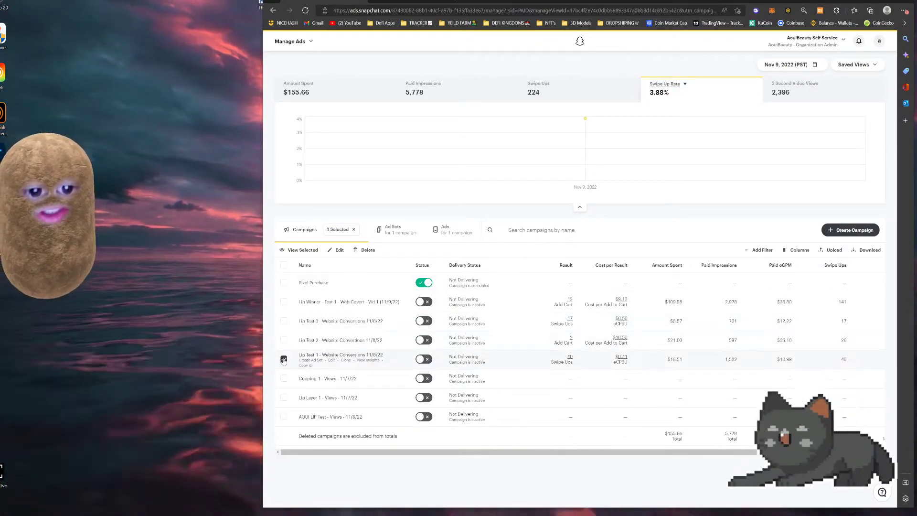
left_click(284, 360)
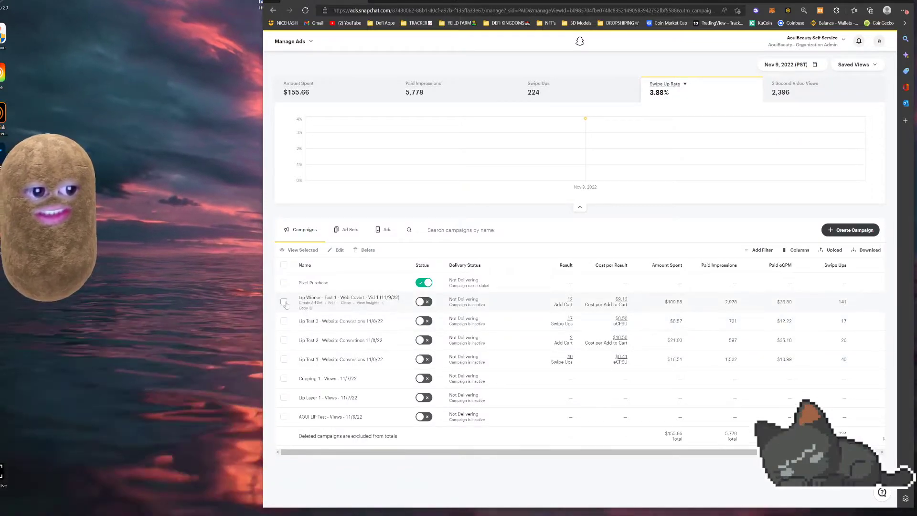
left_click(284, 302)
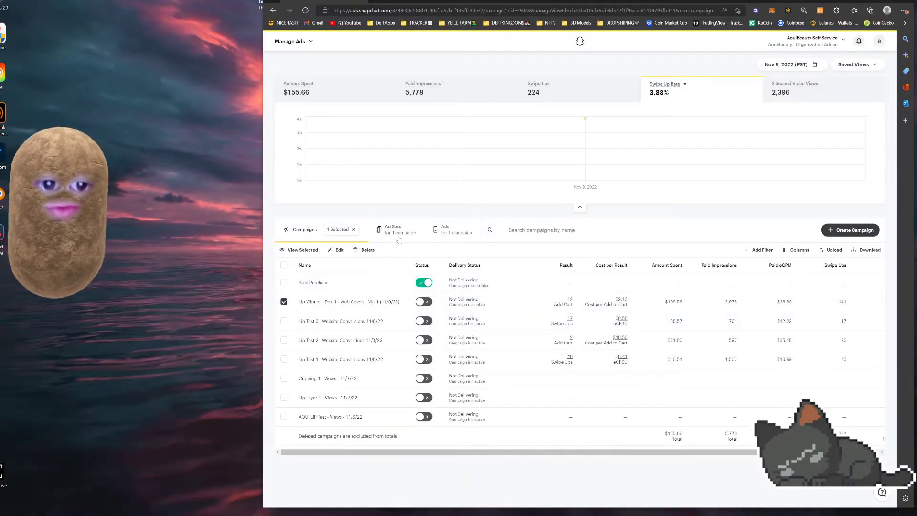
key("alt+Tab")
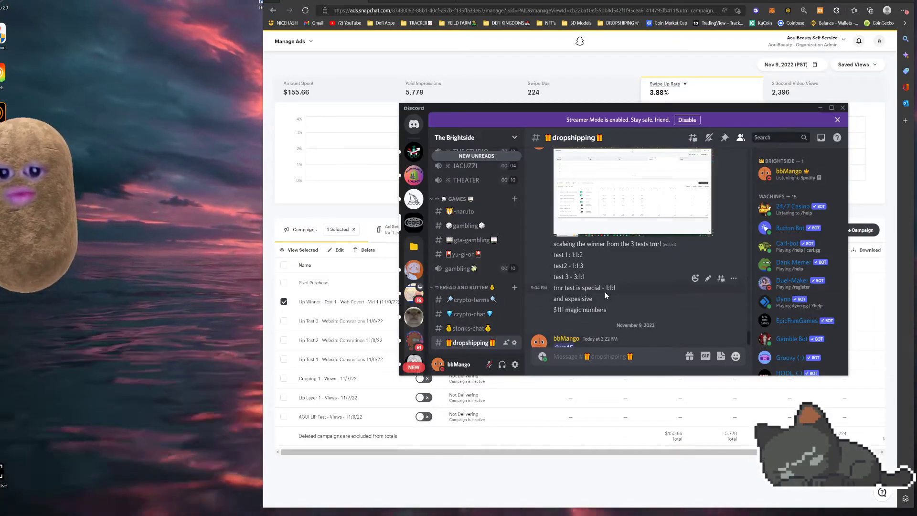
Chart Swipe Ups and open the Lip Winner campaign's ad set
left_click(534, 89)
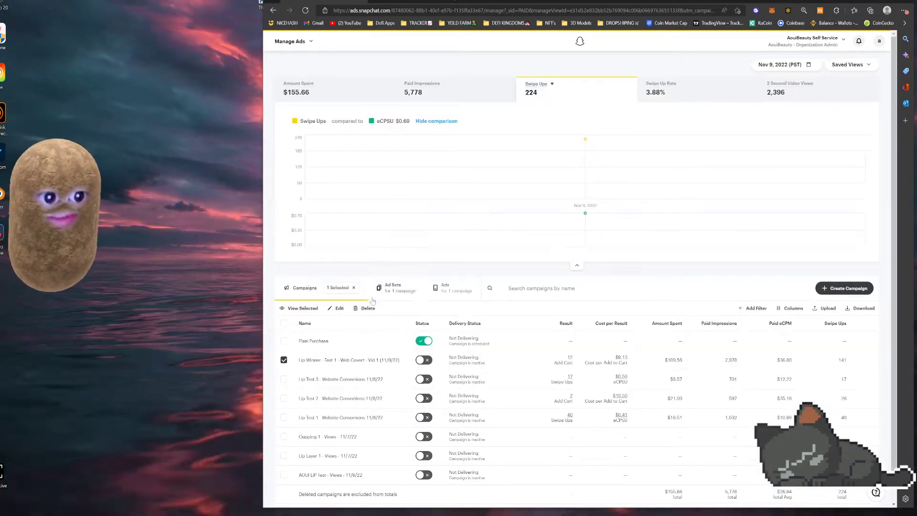
left_click(398, 296)
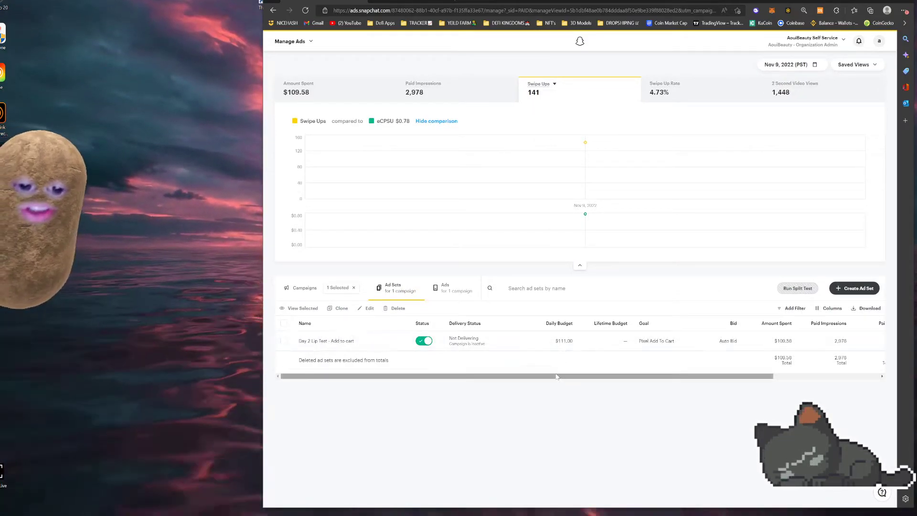
scroll(578, 348, "right", 2)
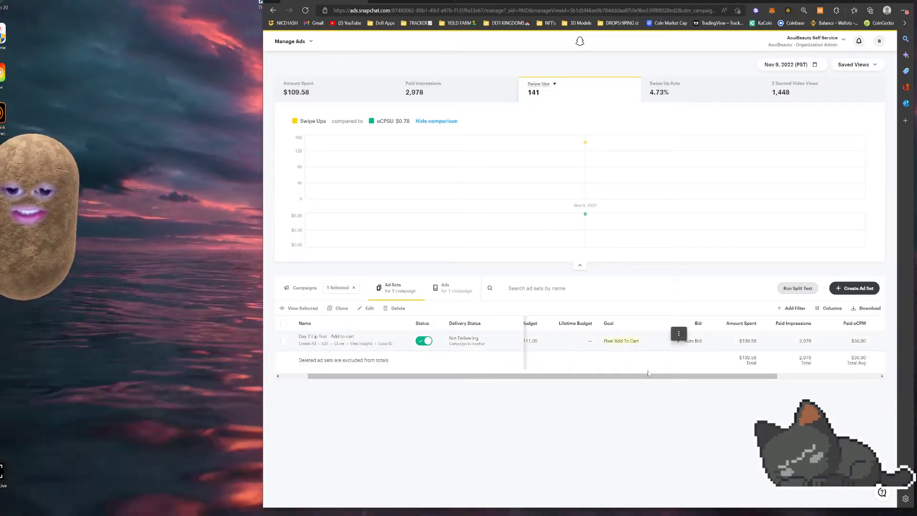
scroll(649, 373, "right", 2)
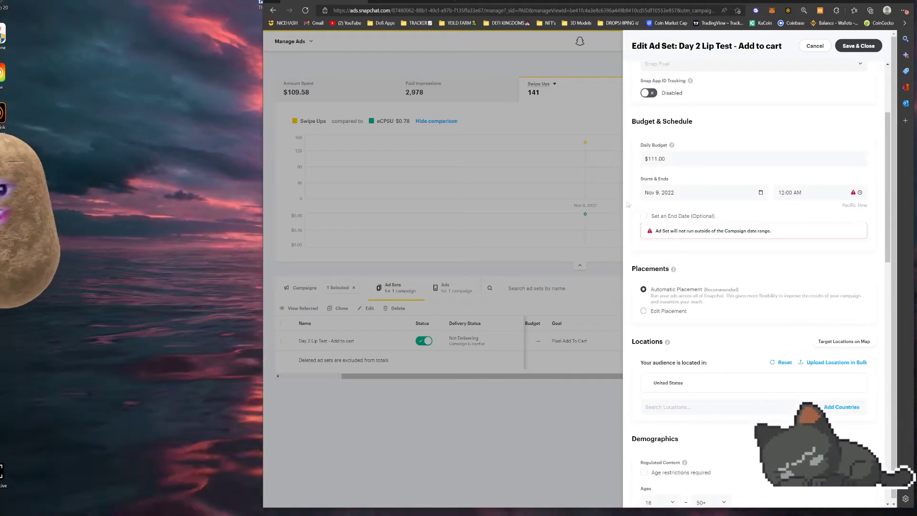
Review the Day 2 Lip Test - Add to cart budget, locations, demographics, devices and delivery, then close the panel
scroll(630, 208, "down", 5)
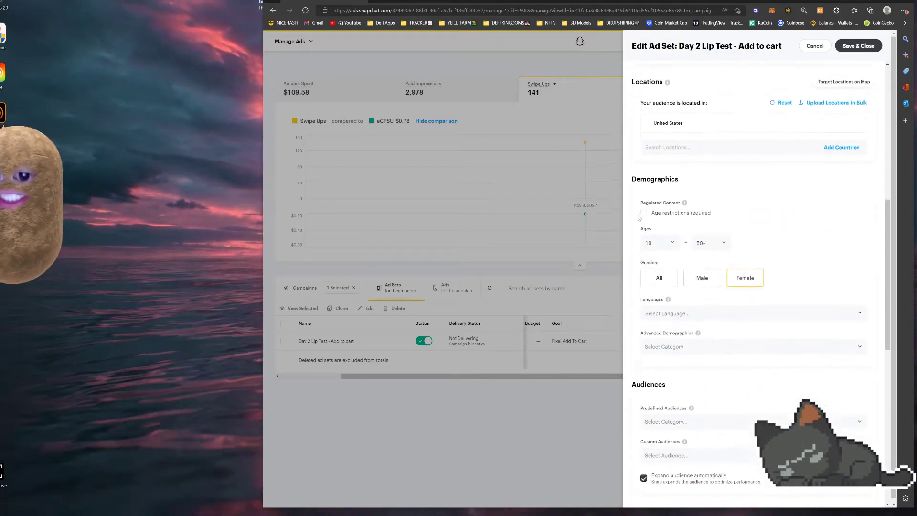
scroll(638, 221, "down", 3)
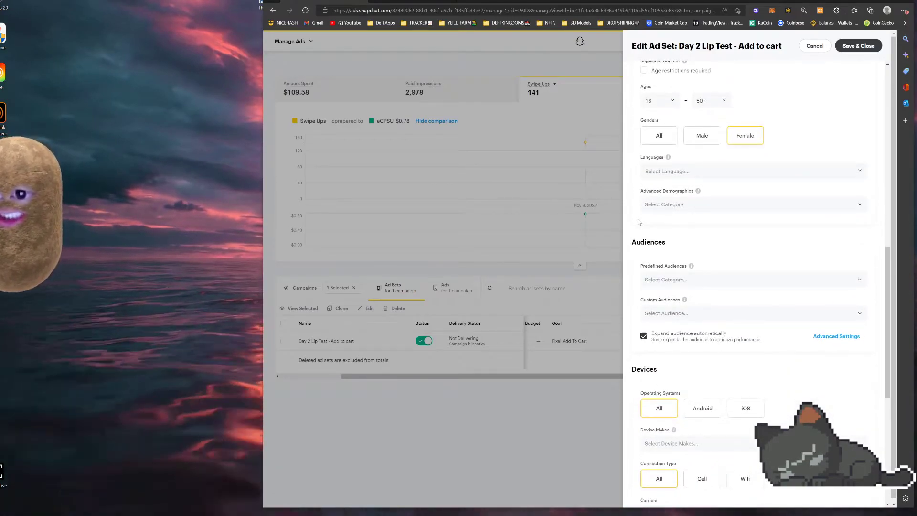
scroll(638, 223, "down", 5)
scroll(640, 239, "up", 6)
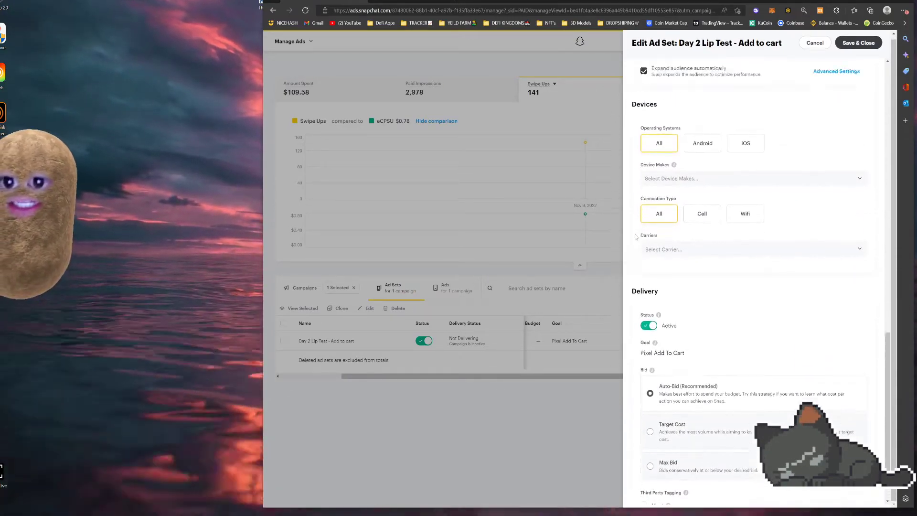
scroll(640, 253, "up", 4)
left_click(518, 416)
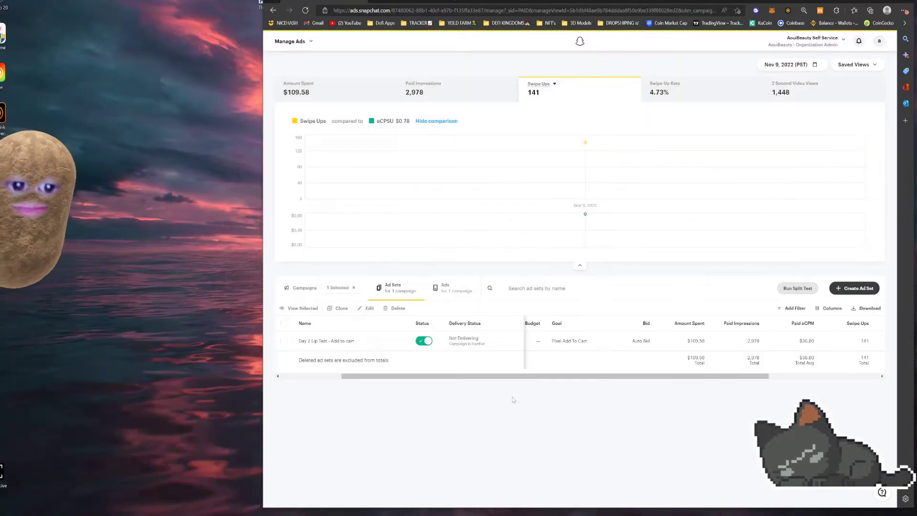
Show the campaign's ads list with the 'winner ad retest' ad
left_click(446, 289)
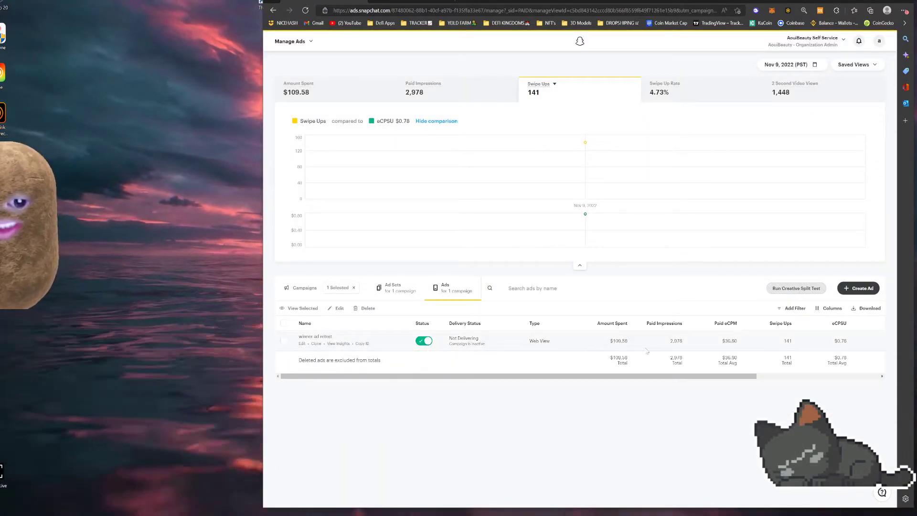
scroll(647, 351, "right", 5)
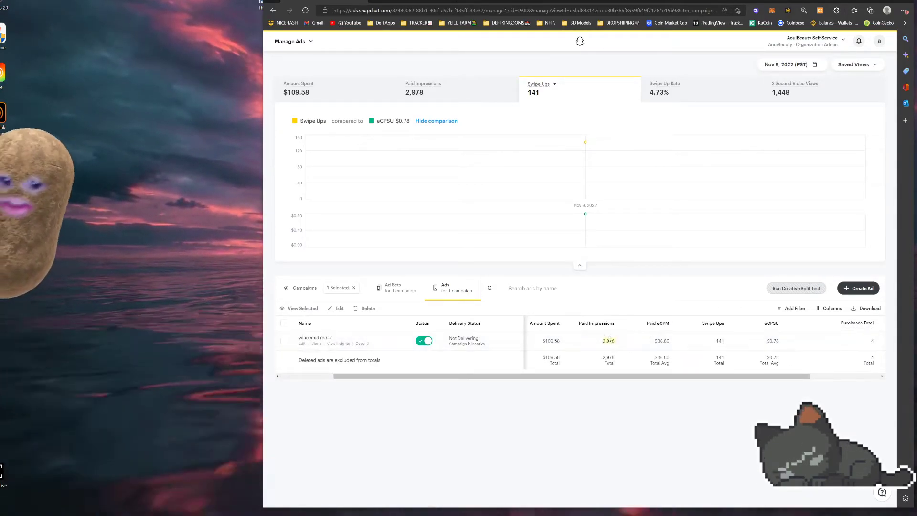
scroll(631, 356, "right", 3)
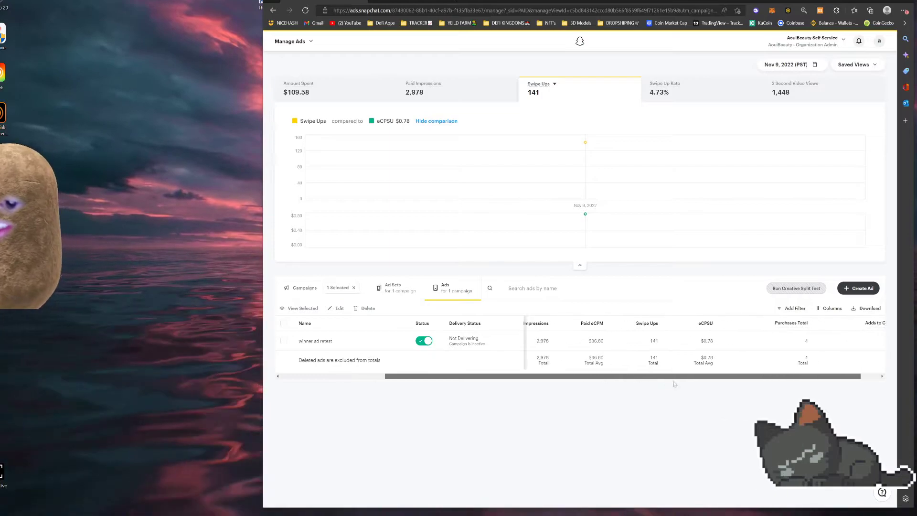
Add a Total Frequency column to the ads table and scroll across to check it
left_click(829, 309)
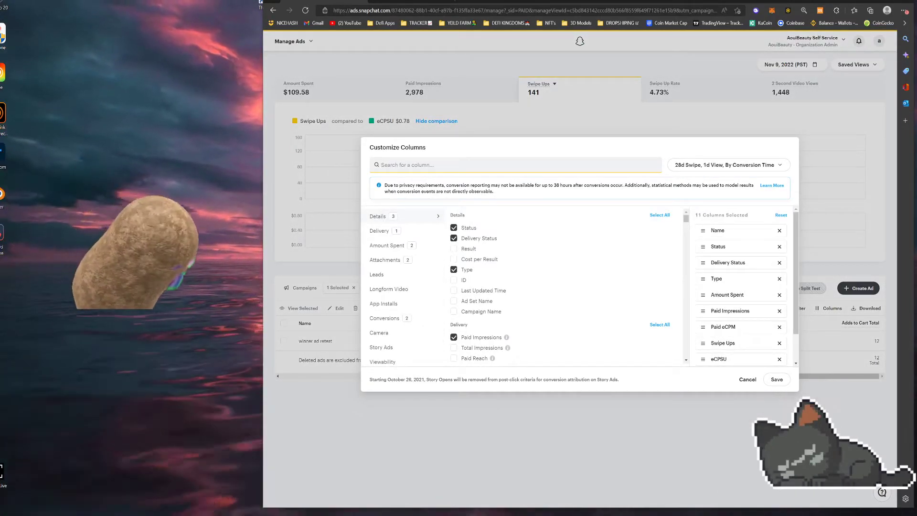
type("fr")
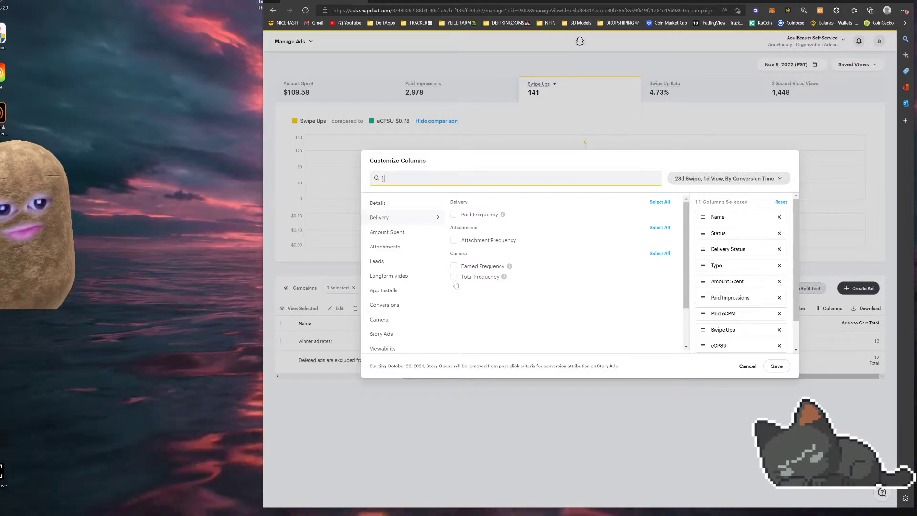
left_click(776, 366)
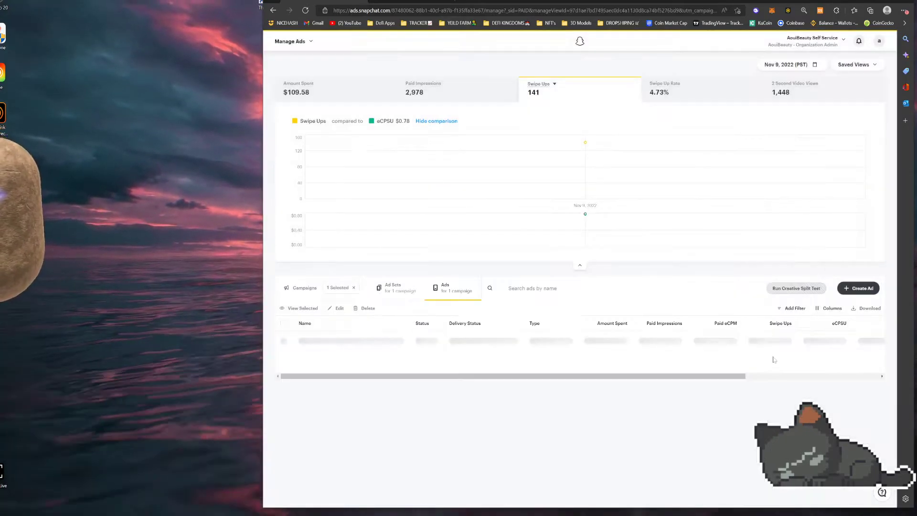
left_click_drag(801, 376, 832, 376)
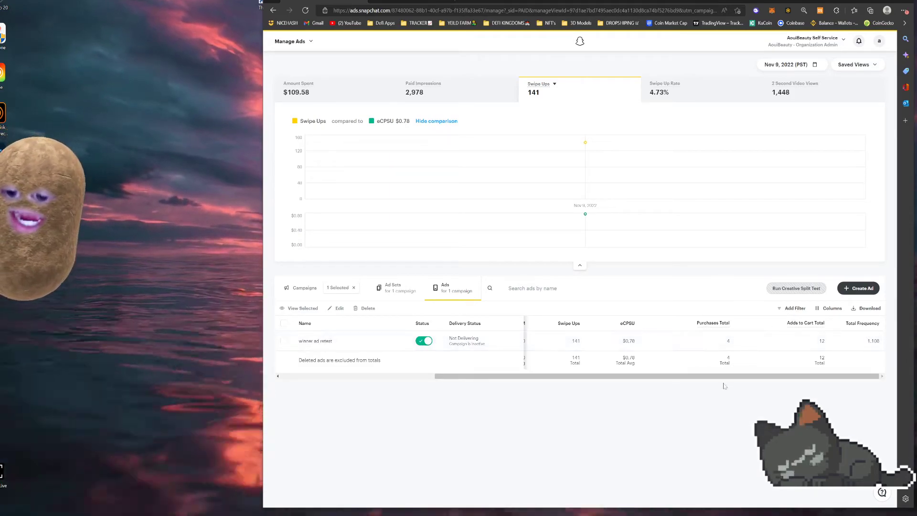
left_click_drag(723, 376, 787, 382)
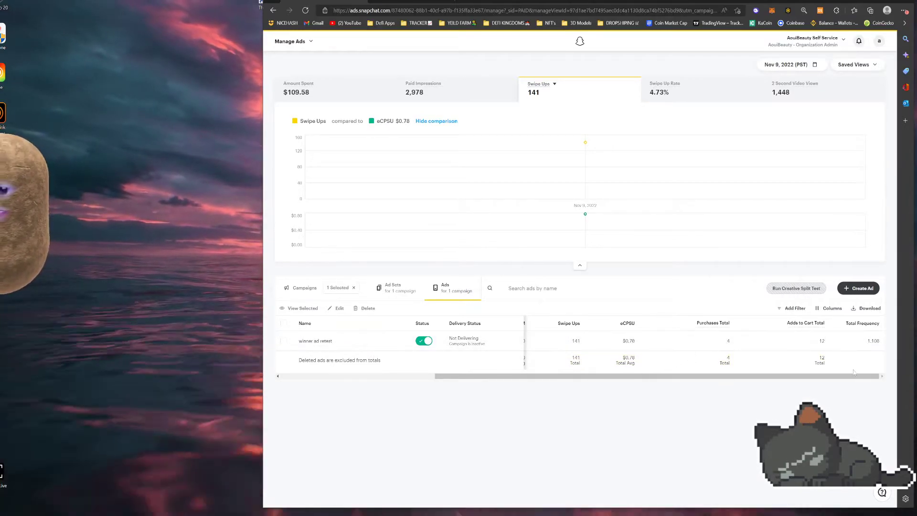
left_click_drag(859, 376, 667, 384)
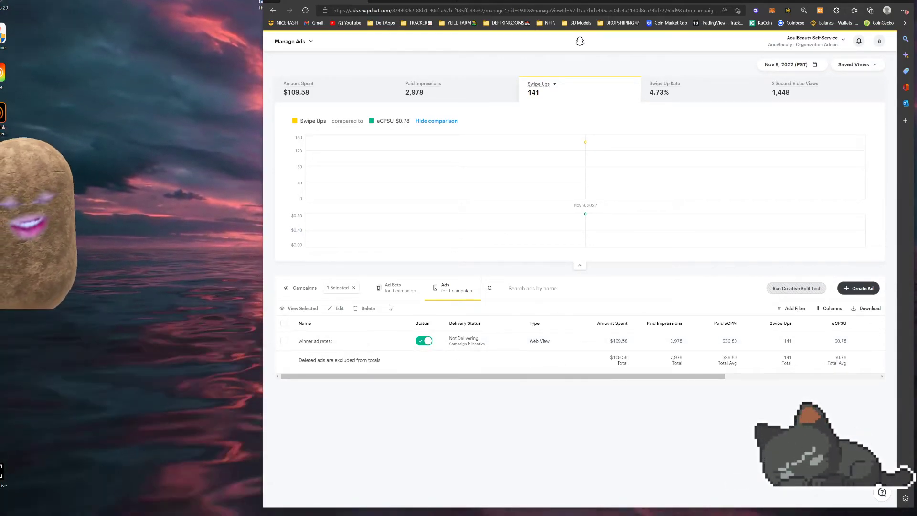
Swap Lip Winner for Pixel Purchase and view its $50.00-budget ad set, then switch to Discord
left_click(310, 289)
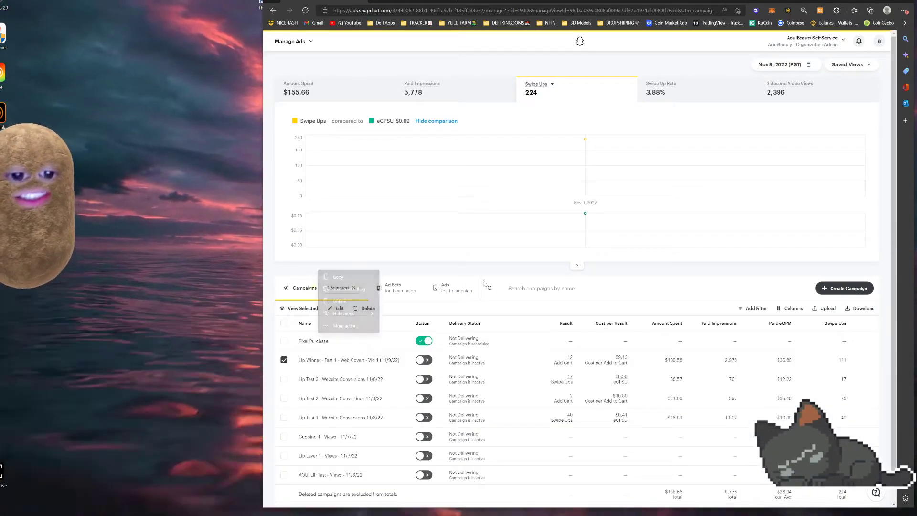
scroll(288, 347, "down", 1)
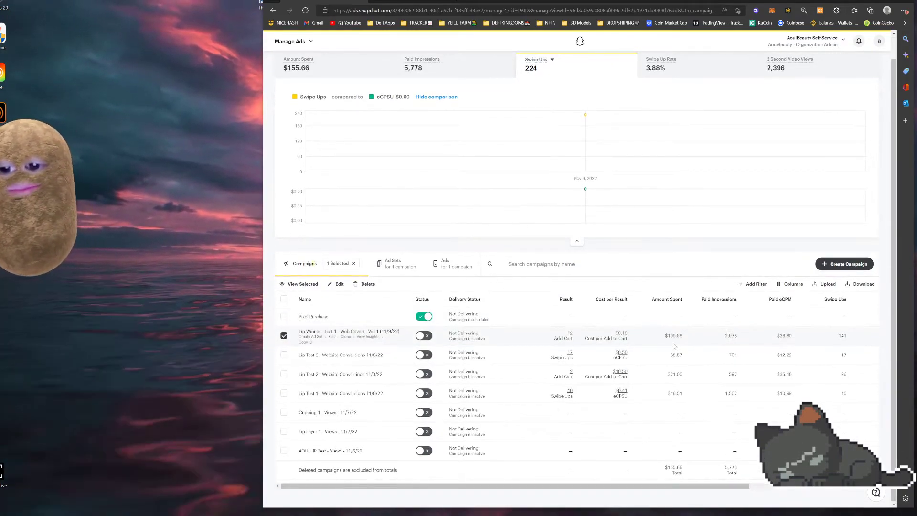
left_click(284, 335)
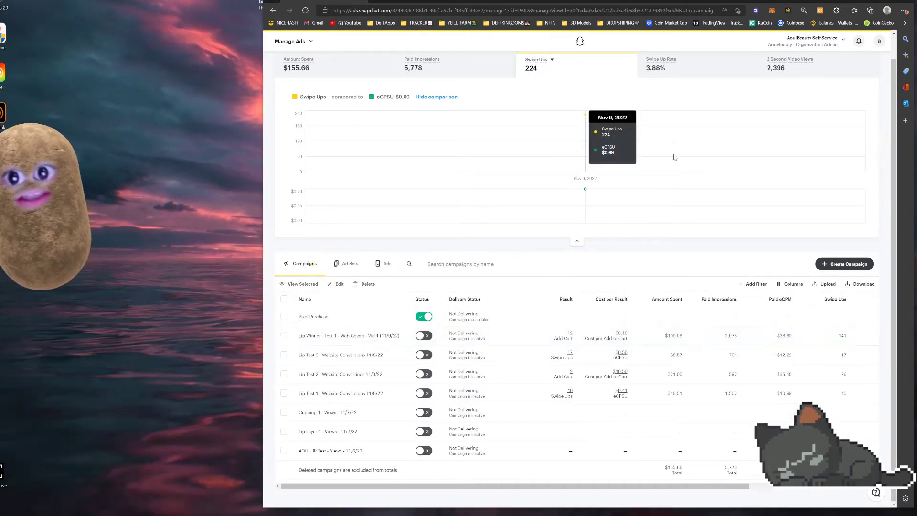
scroll(536, 325, "up", 1)
scroll(536, 326, "up", 1)
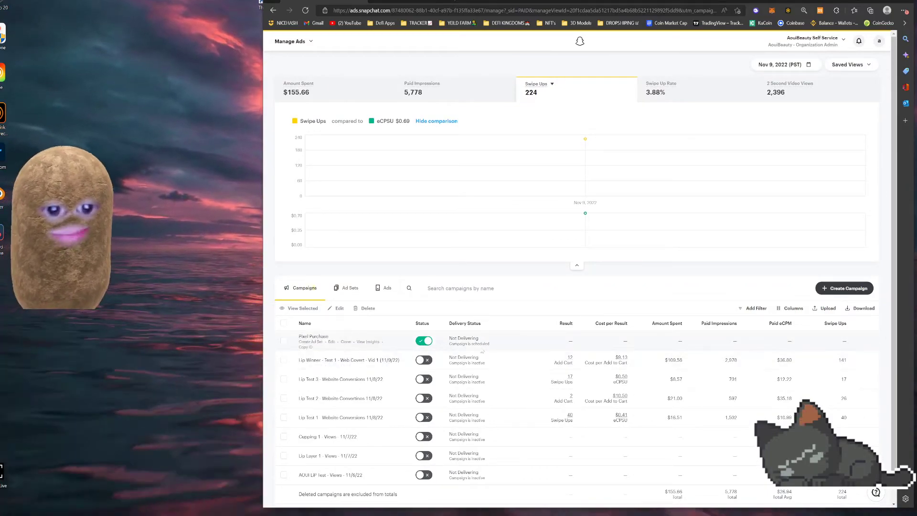
left_click(284, 341)
left_click(393, 287)
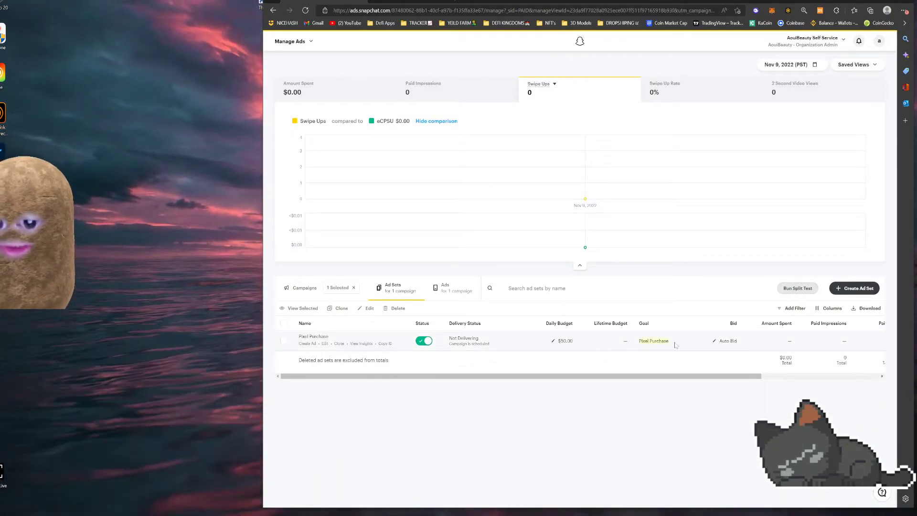
mouse_move(674, 346)
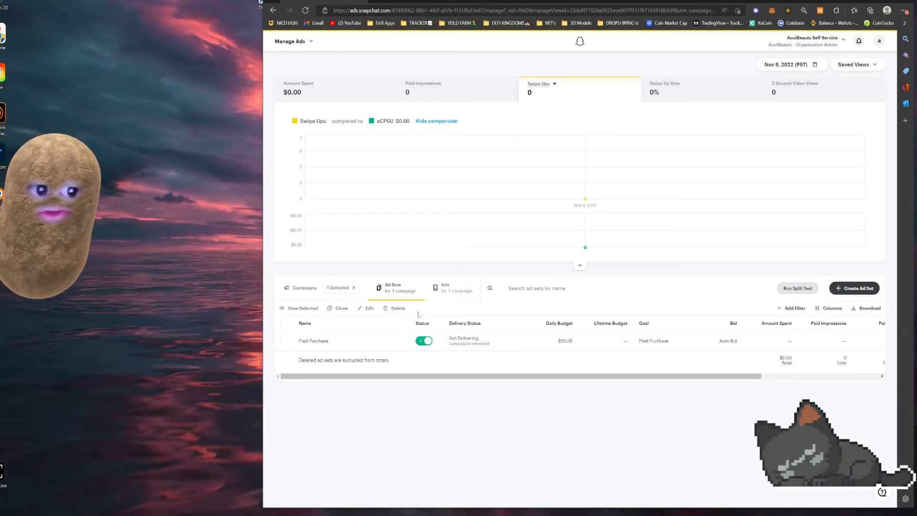
key("alt+Tab")
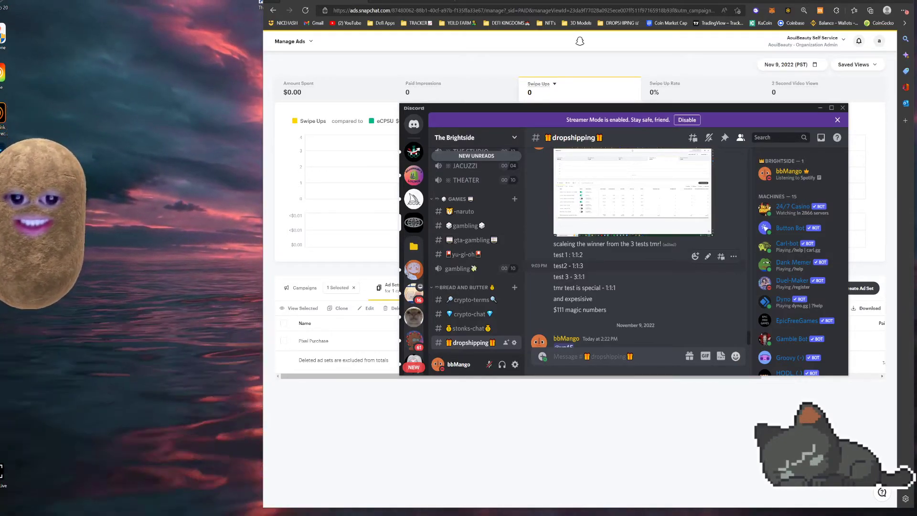
Check the test2 ratio 1:1:3 in the #dropshipping chat, then close Discord
left_click_drag(580, 266, 585, 269)
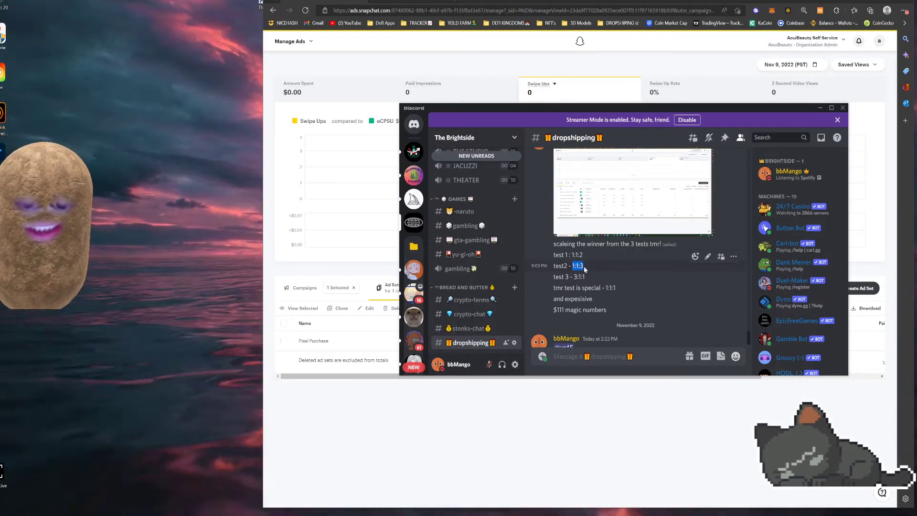
left_click(579, 273)
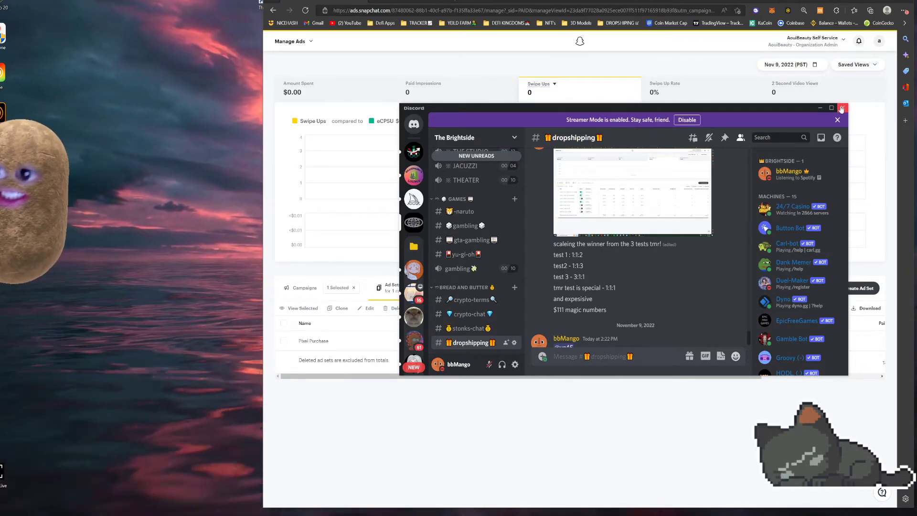
left_click(841, 108)
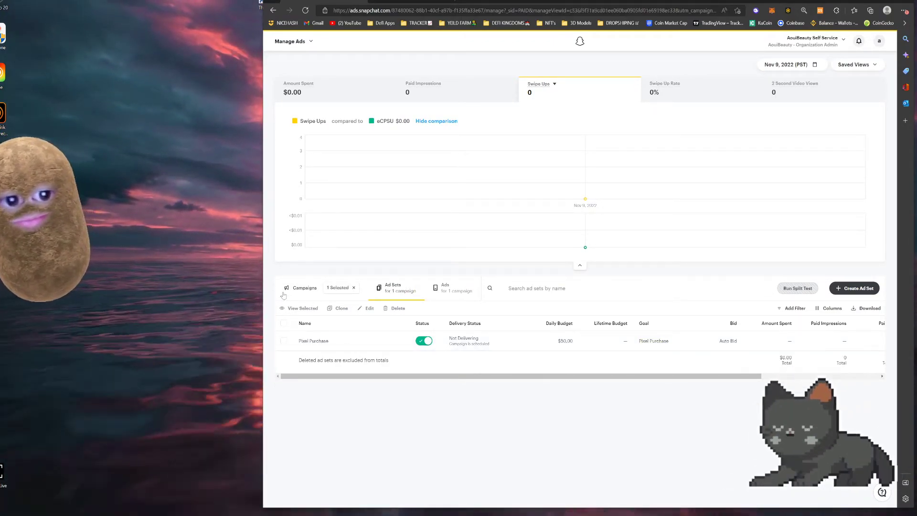
Return to all Nov 9 campaigns ($155.66 spent, 224 swipe ups) and check the Total Frequency column
left_click(446, 287)
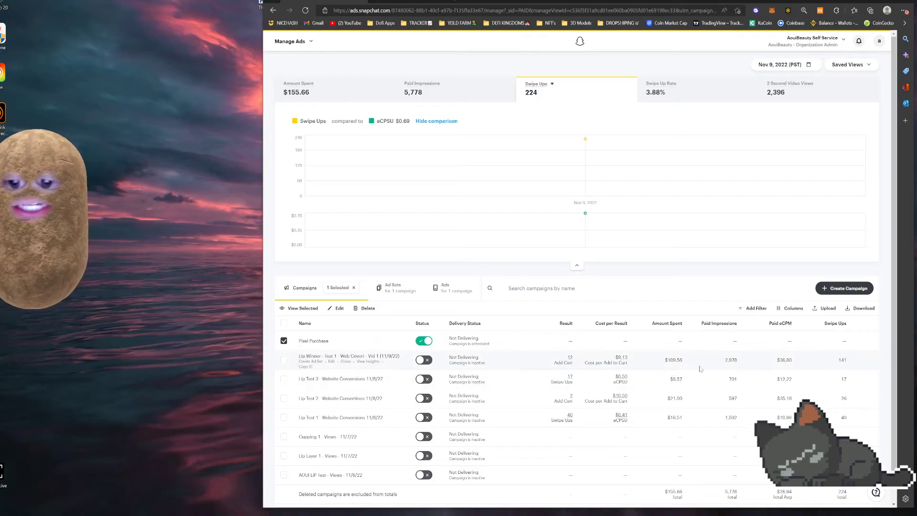
scroll(668, 411, "down", 1)
scroll(749, 492, "right", 3)
scroll(749, 492, "right", 4)
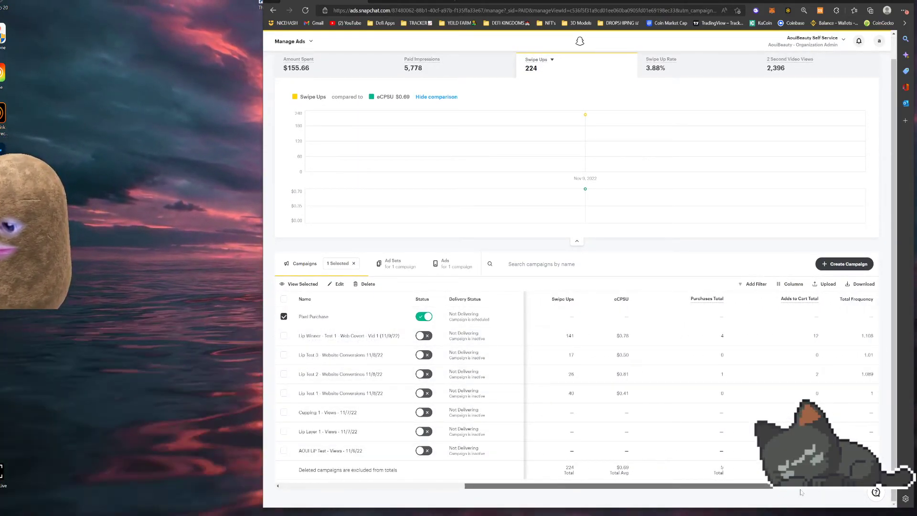
scroll(782, 492, "left", 7)
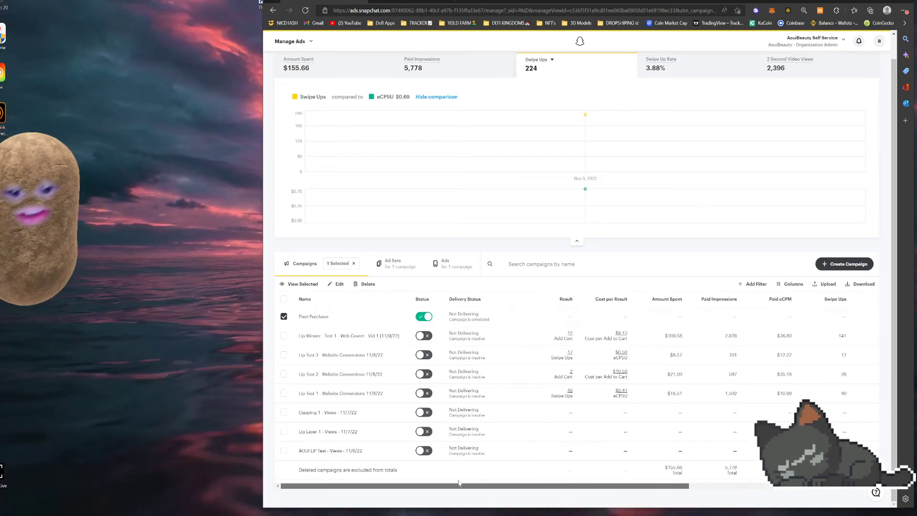